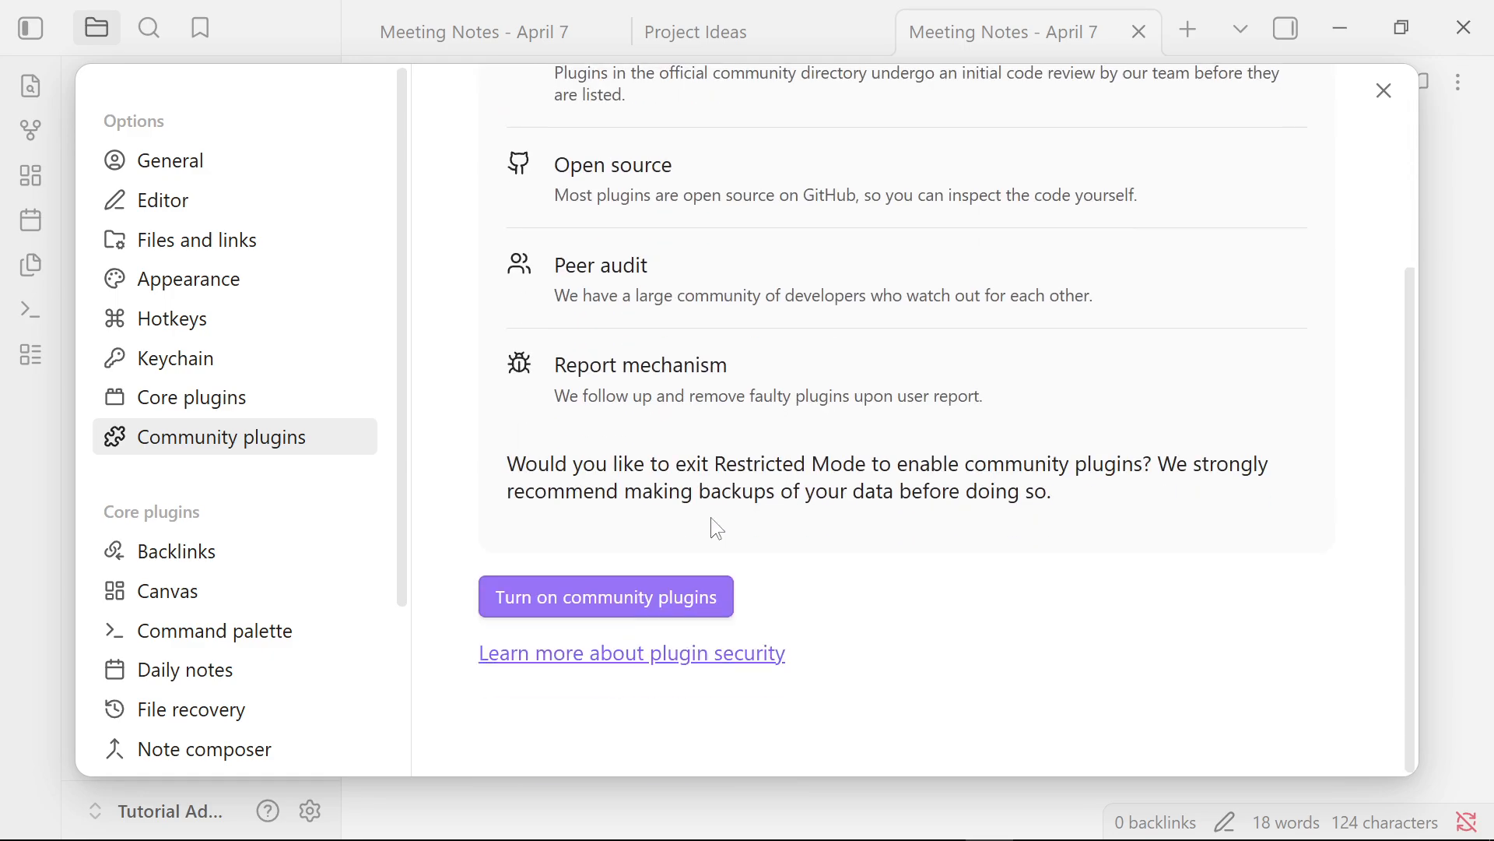
Step: Turn on community plugins and browse the community plugin directory
left_click(650, 615)
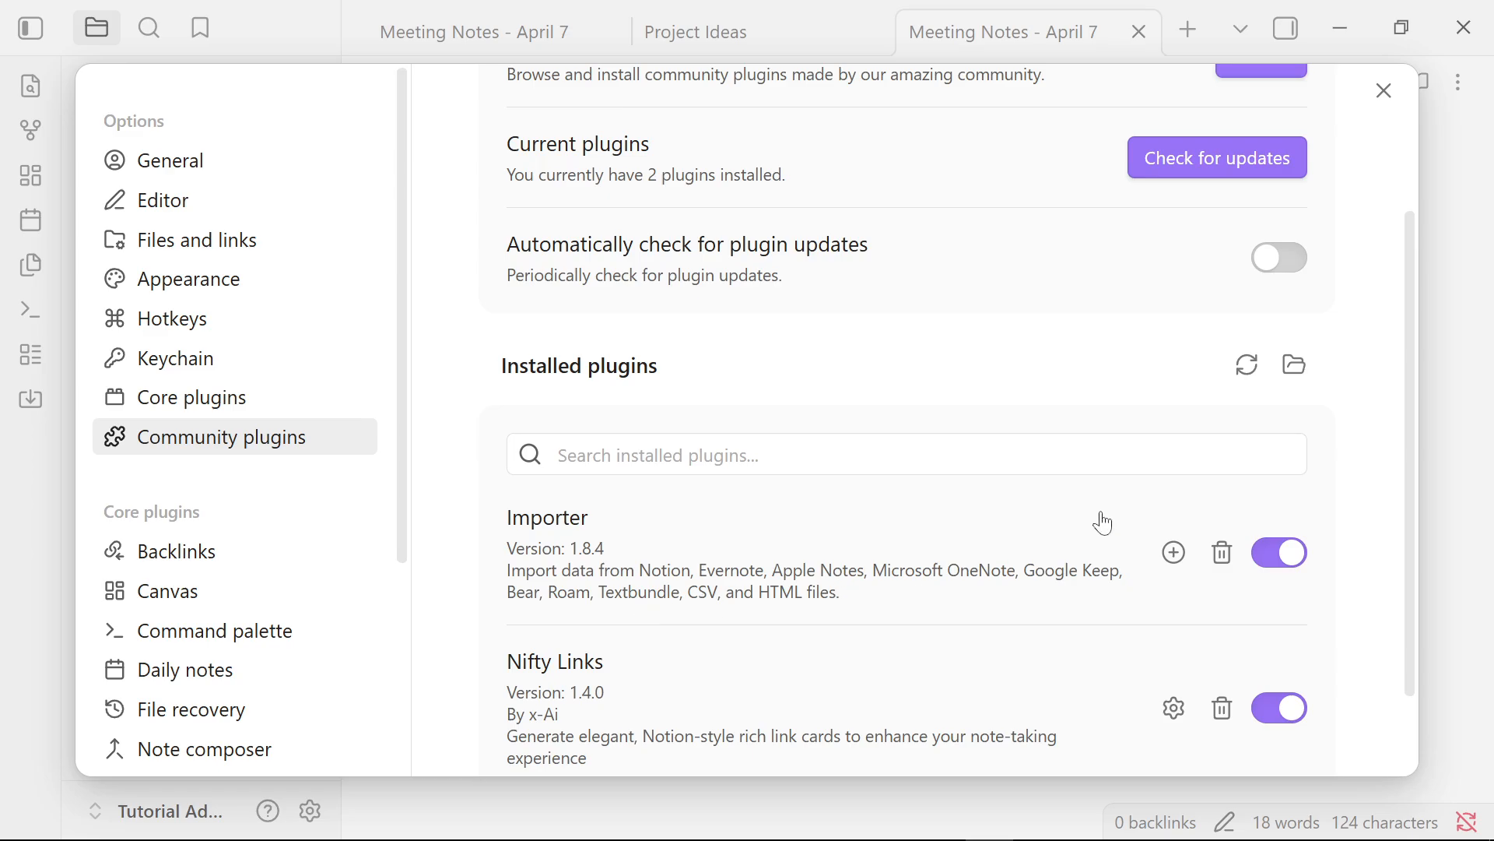
scroll(1219, 499, "up", 3)
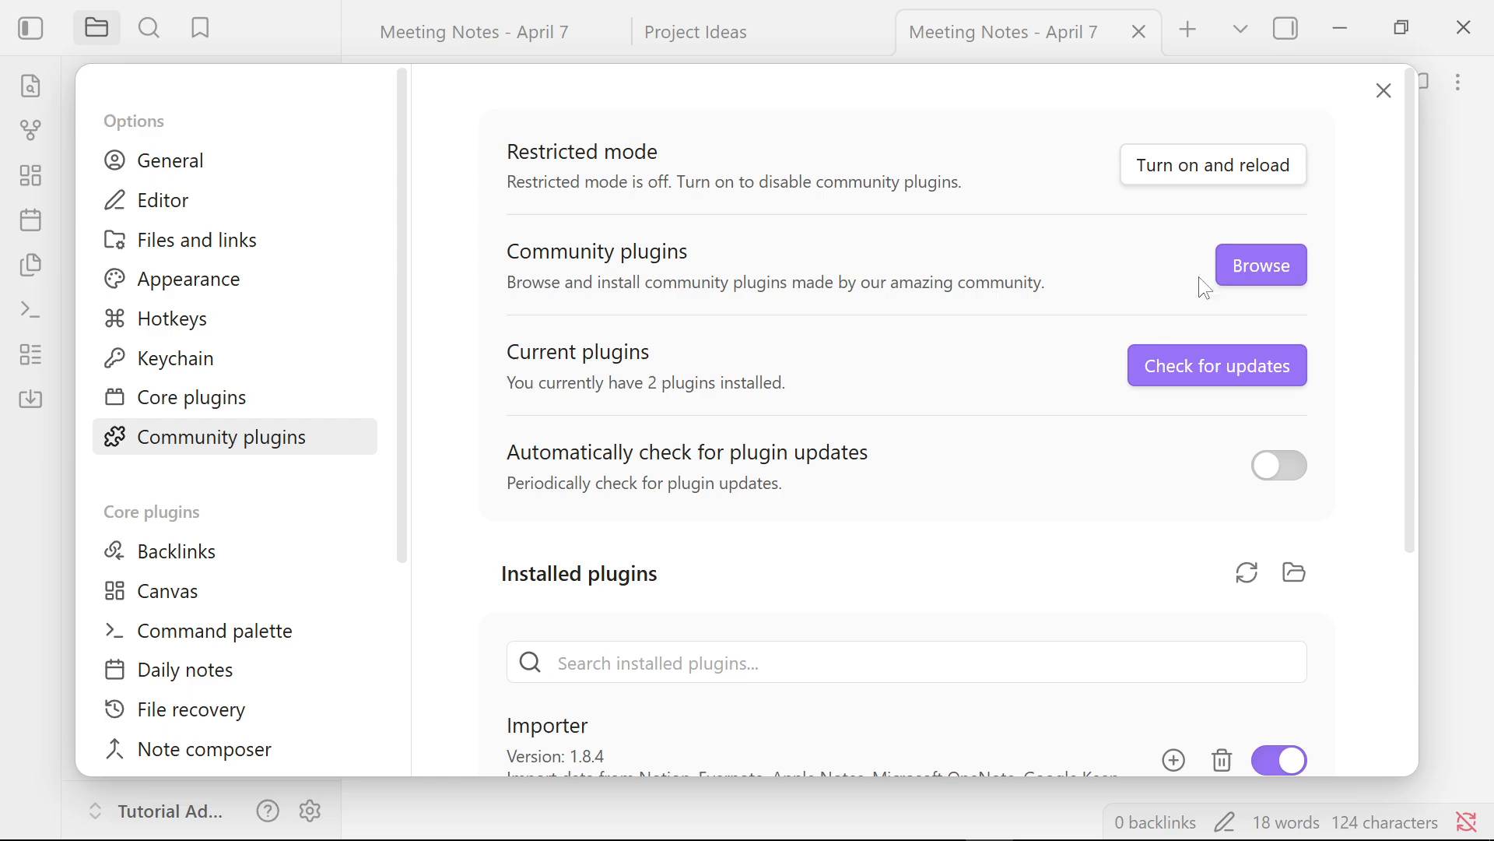
left_click(1238, 274)
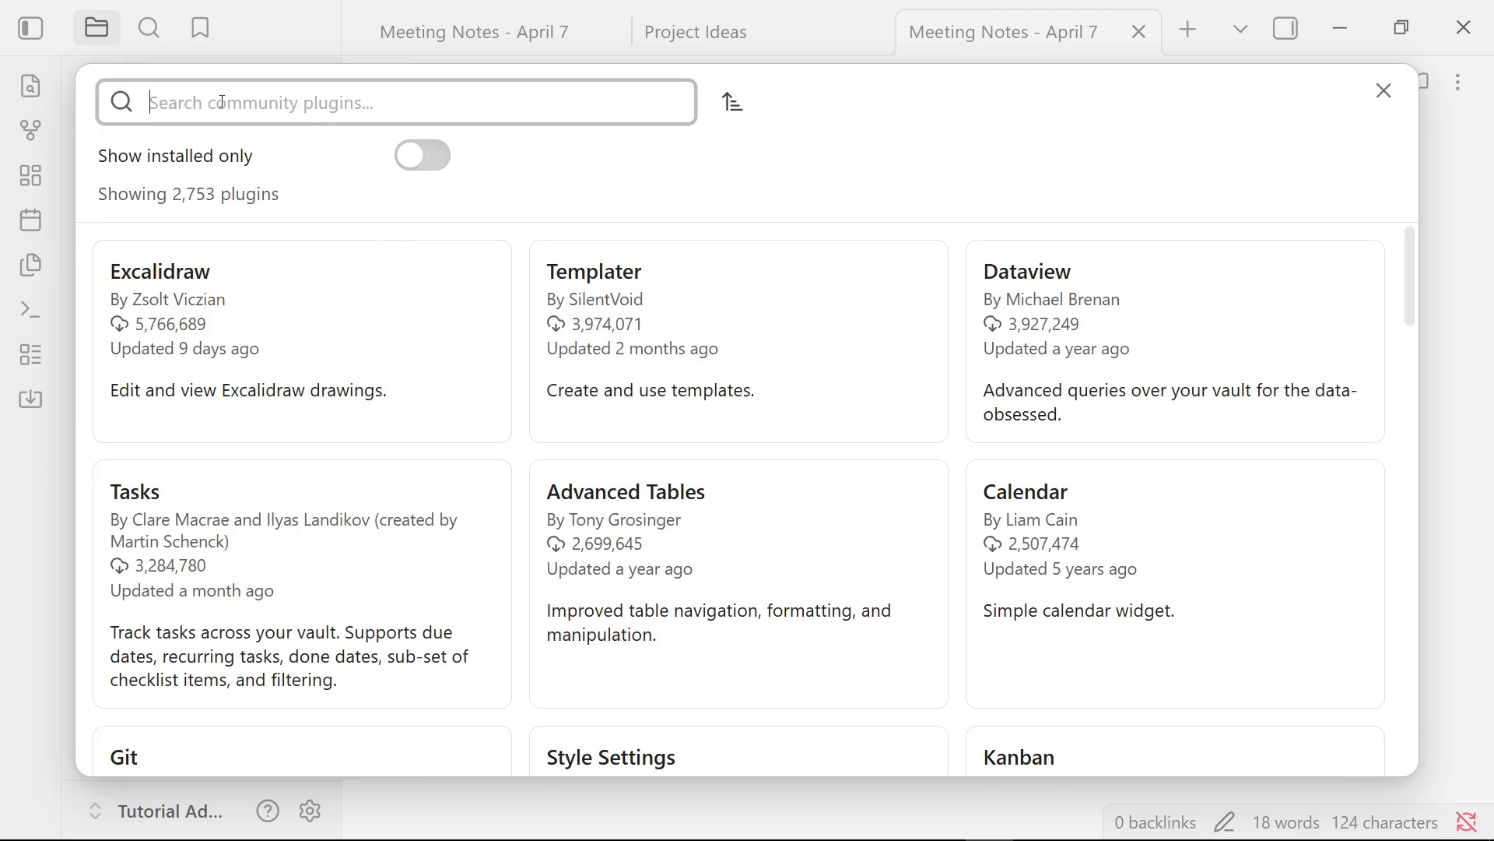
Step: Search the community plugins for "copi" and open the details of the Copilot plugin
type("cop")
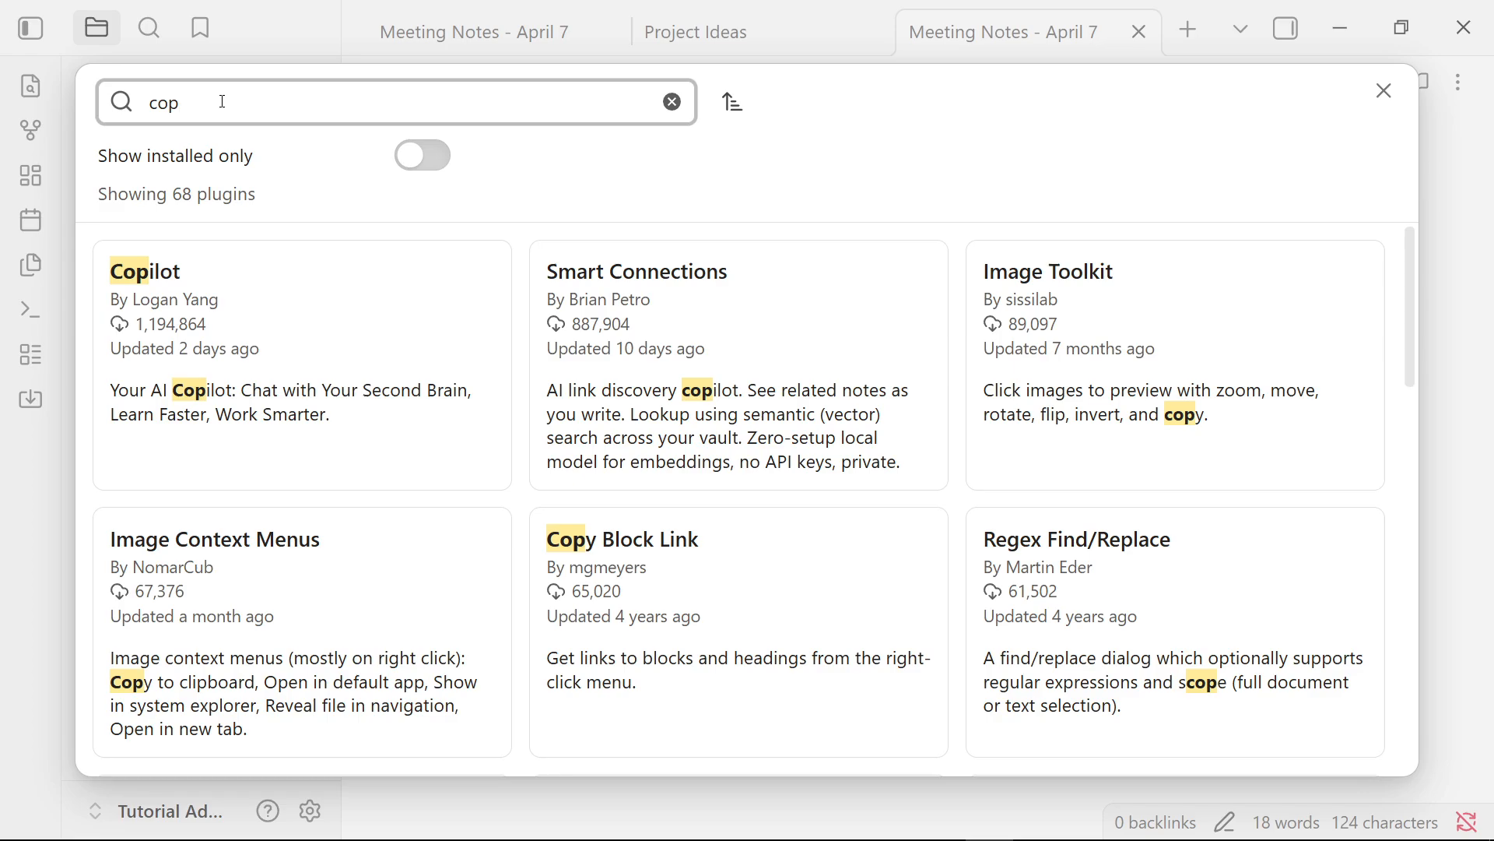
type("i")
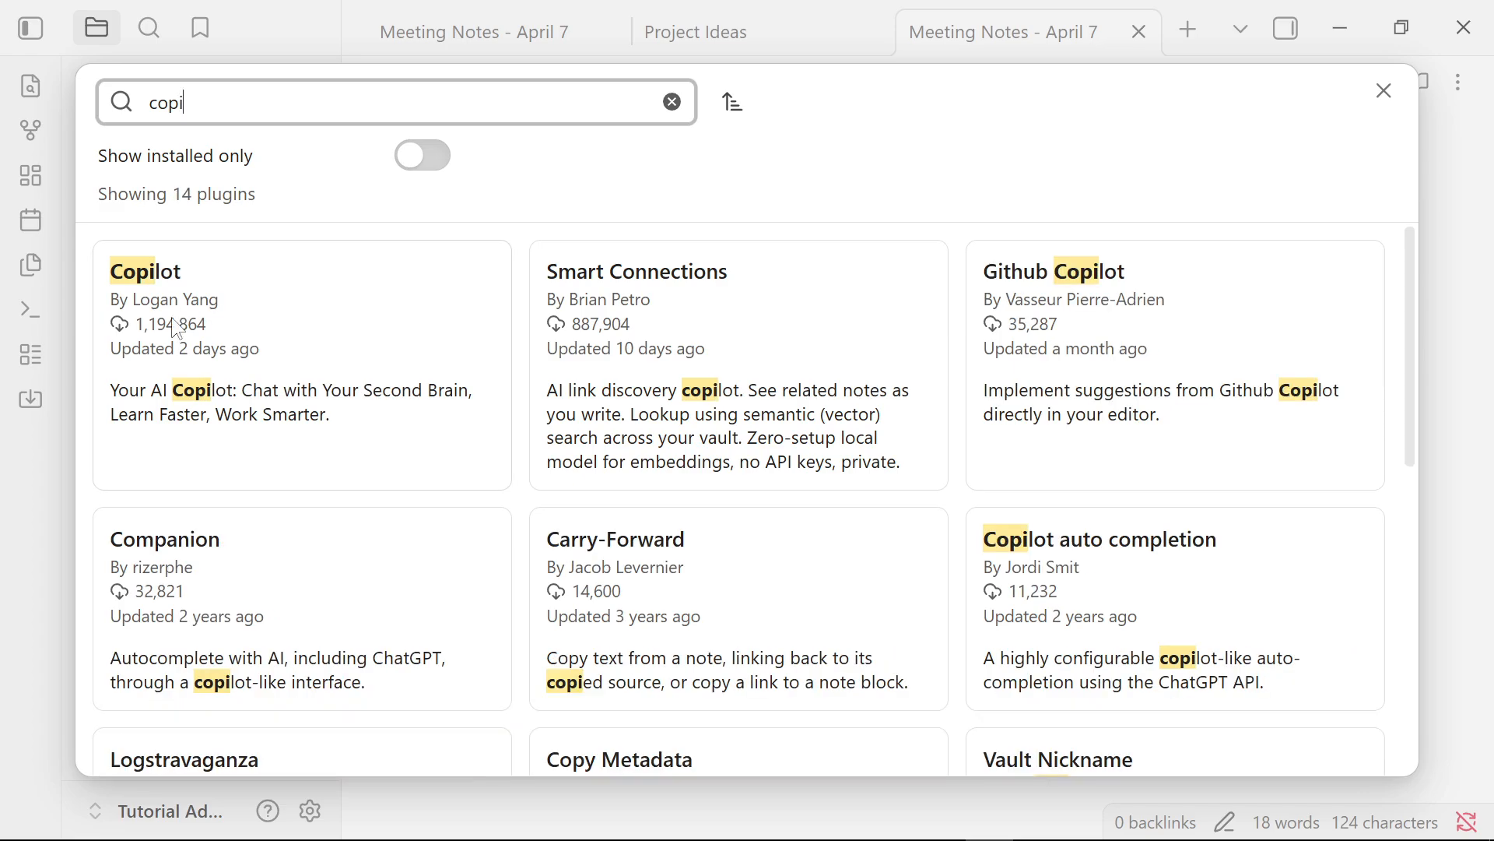
left_click(173, 280)
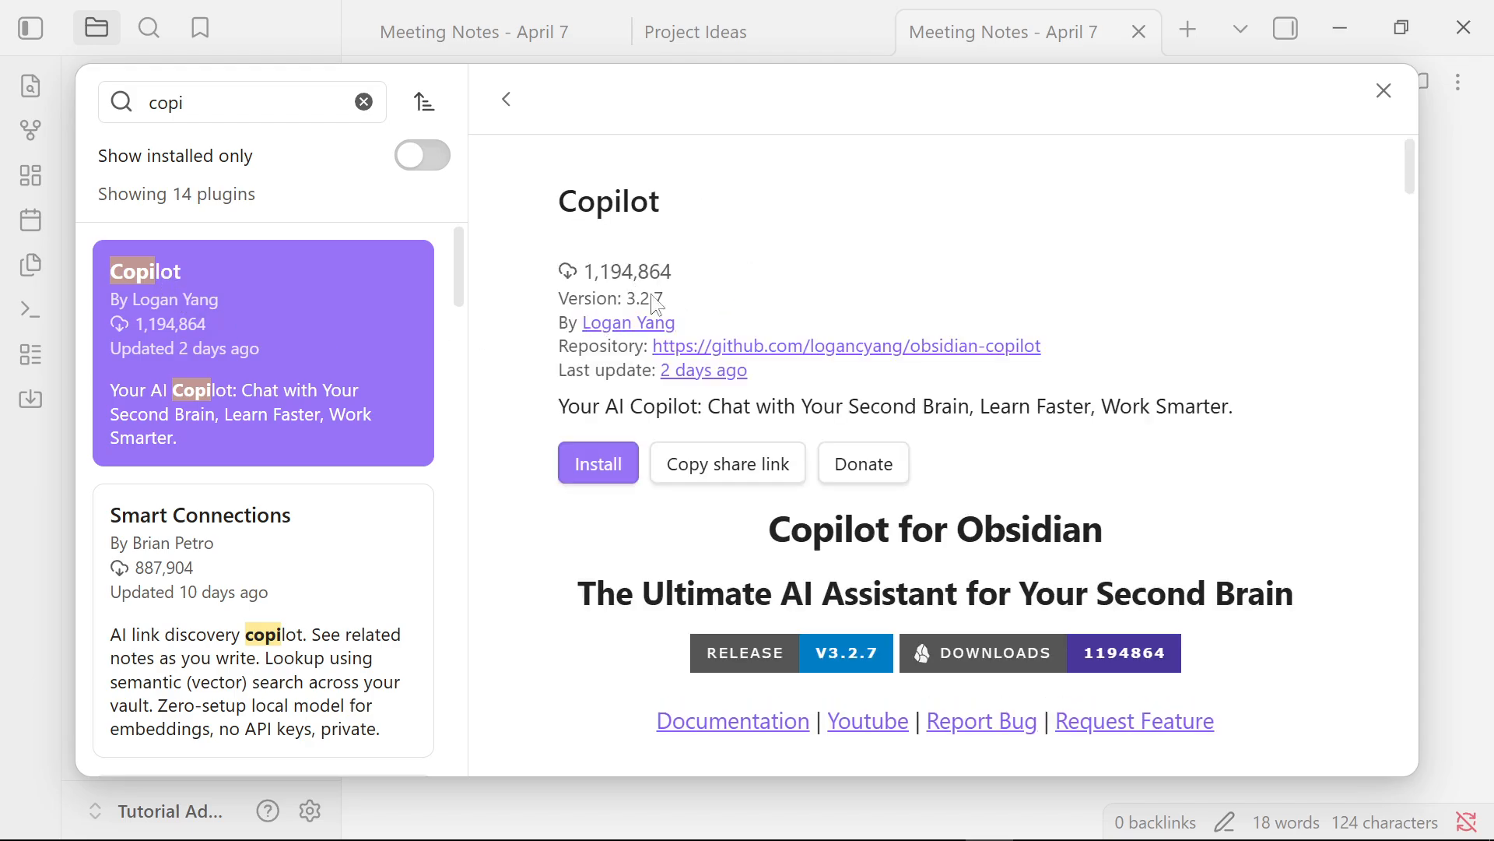
Step: Install and enable the Copilot plugin, closing its welcome prompt and the settings
scroll(647, 361, "down", 1)
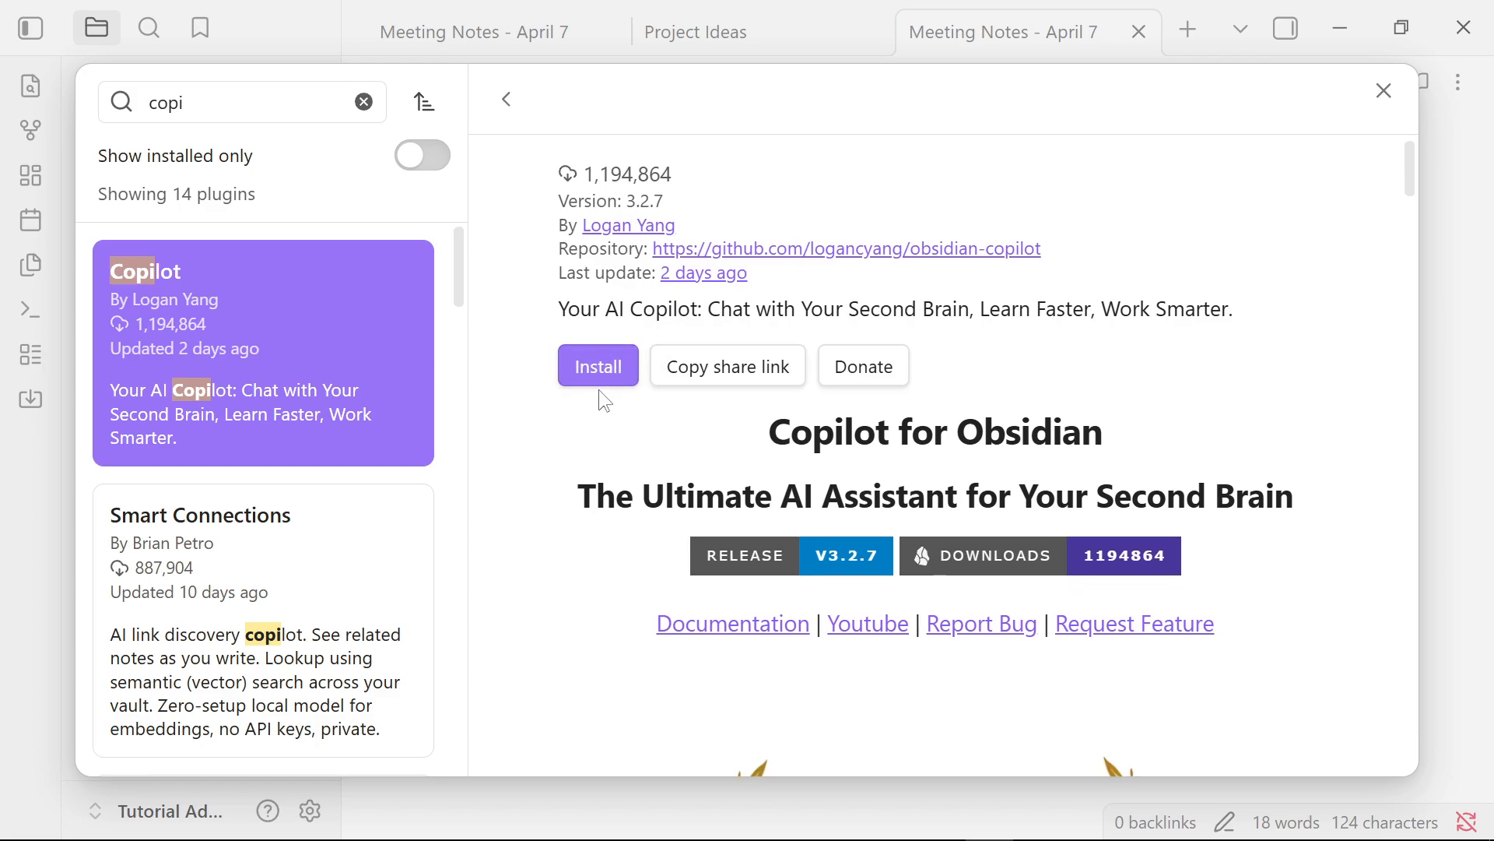
left_click(607, 375)
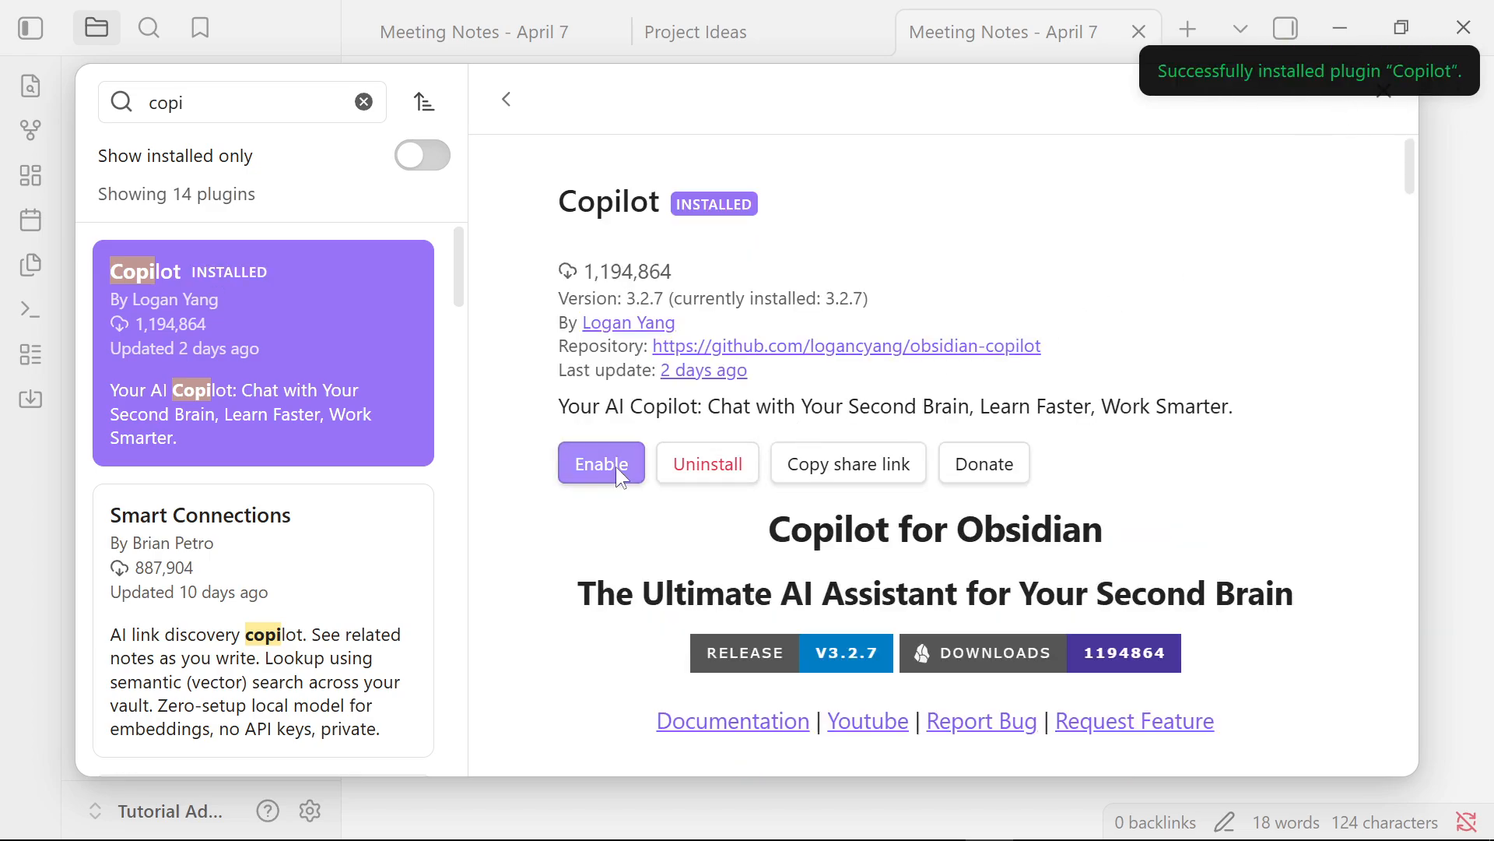
left_click(604, 466)
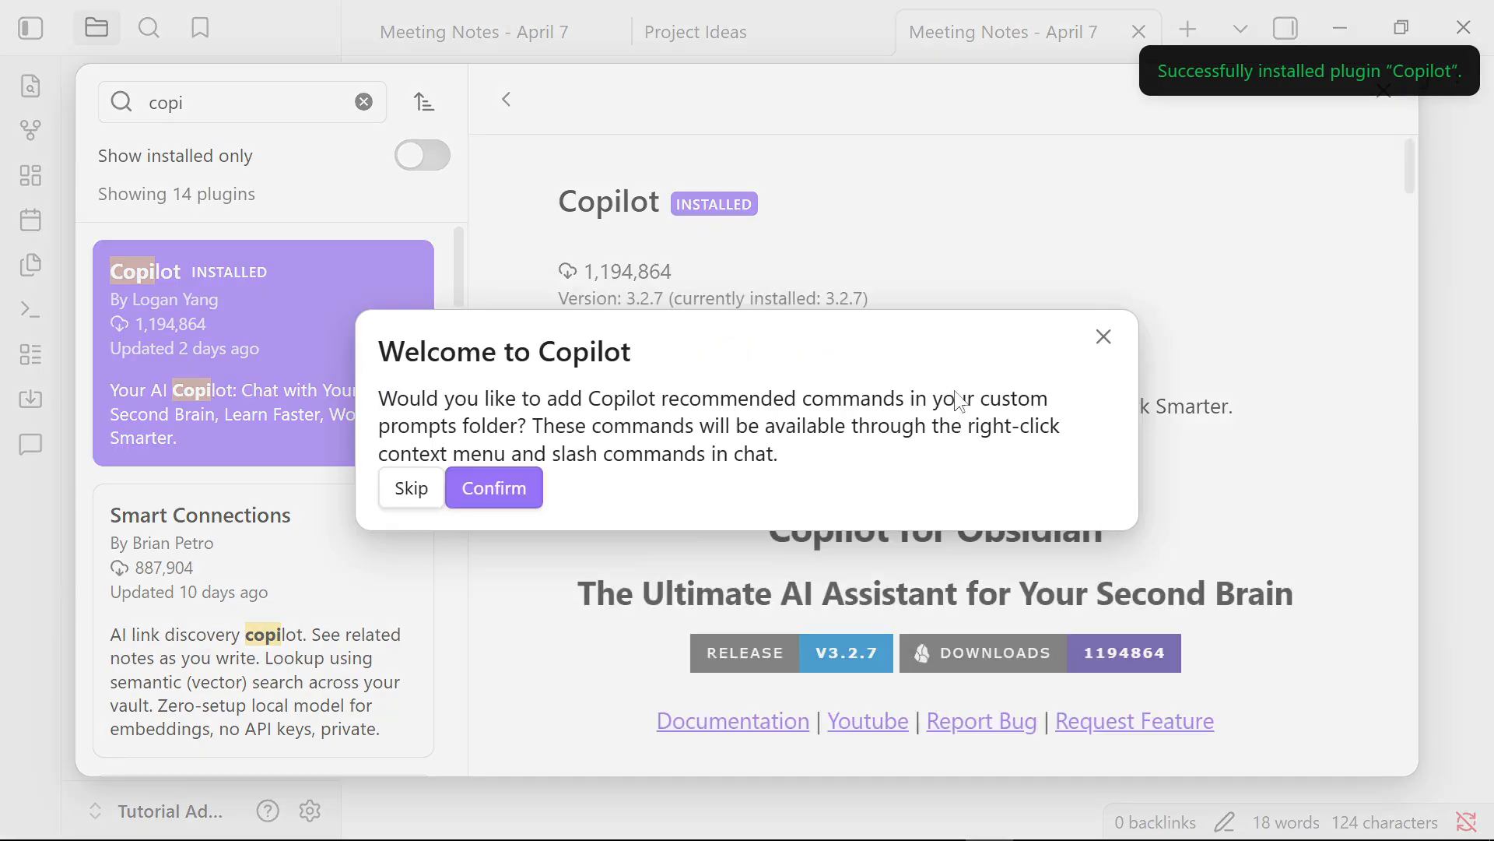
left_click(968, 498)
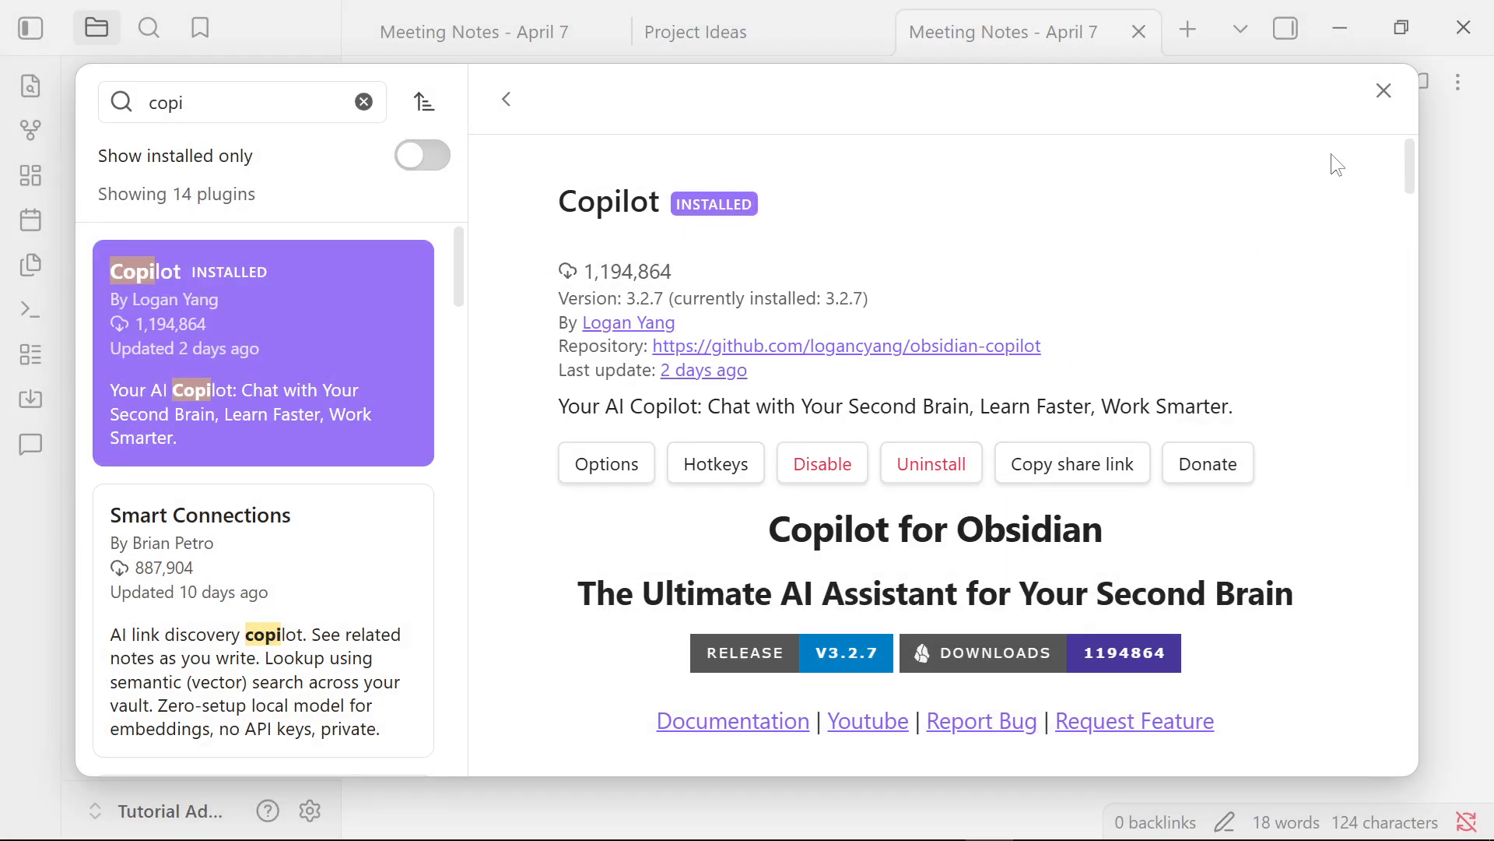
left_click(1382, 92)
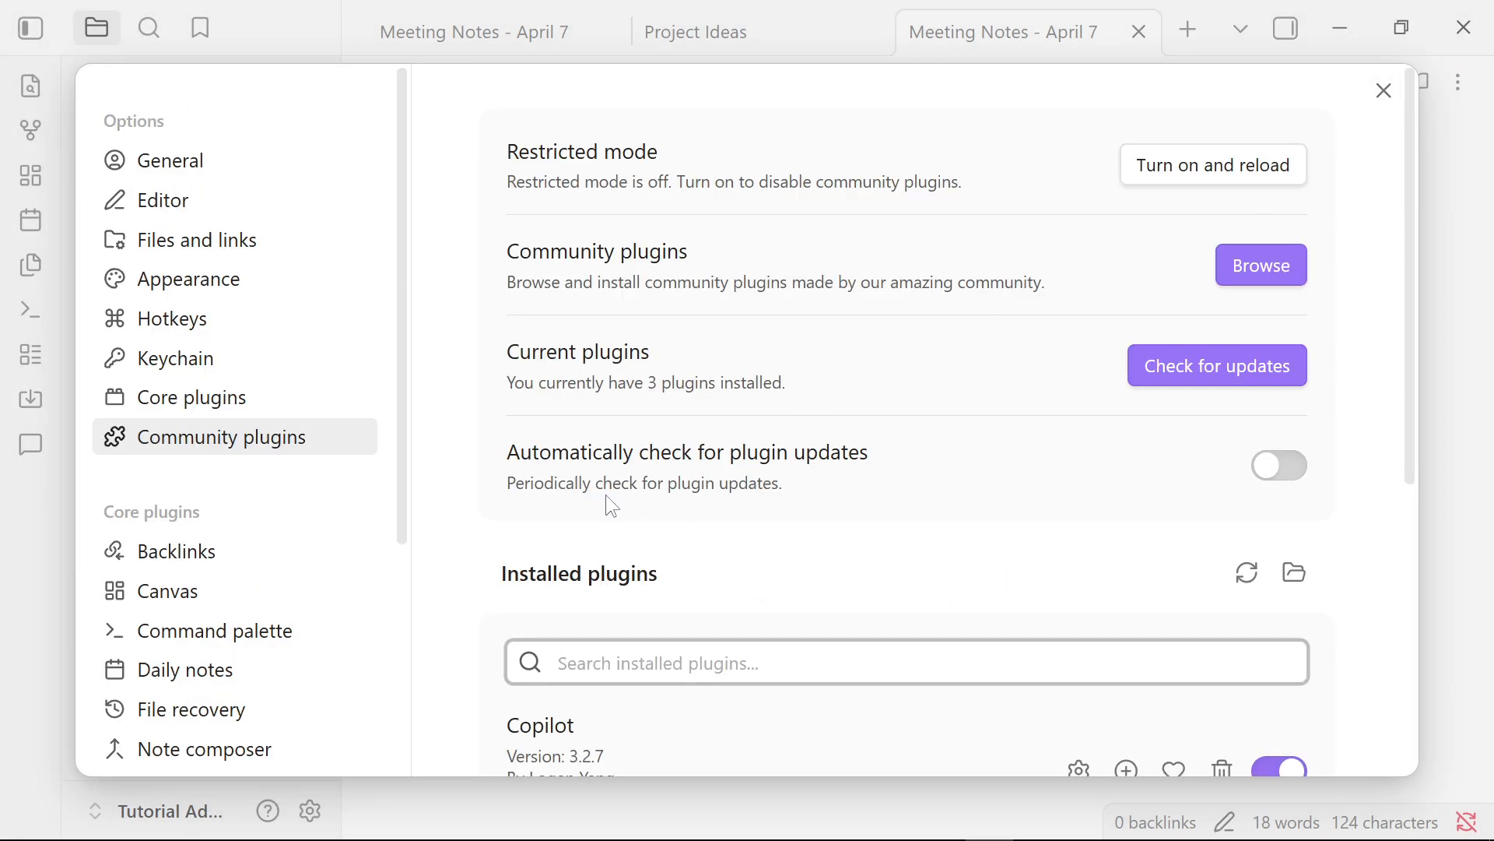
left_click(31, 517)
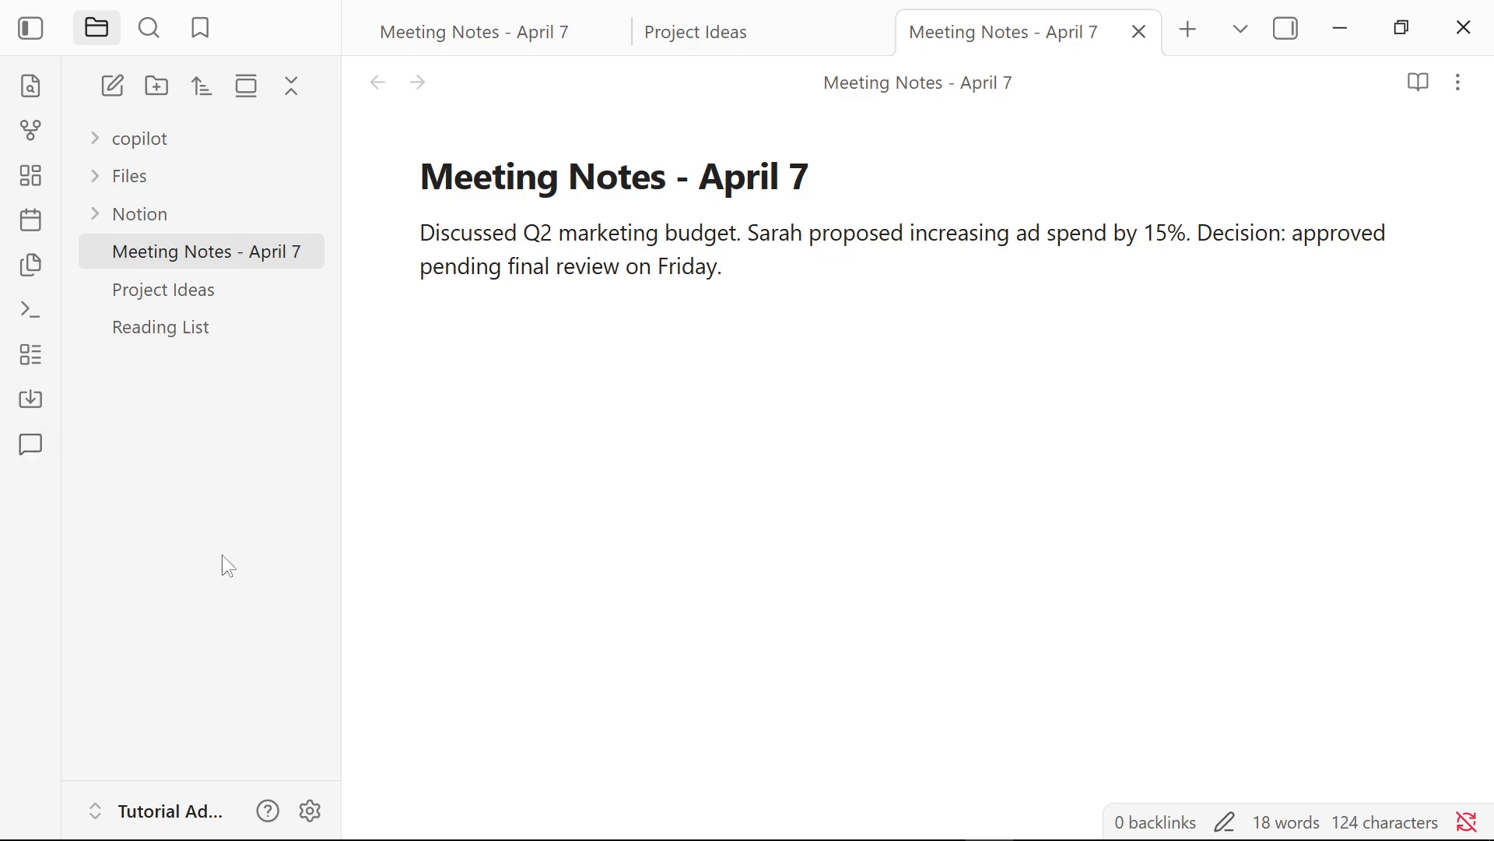
Step: Switch to the Google AI Studio API keys page in the browser
key("alt+Tab")
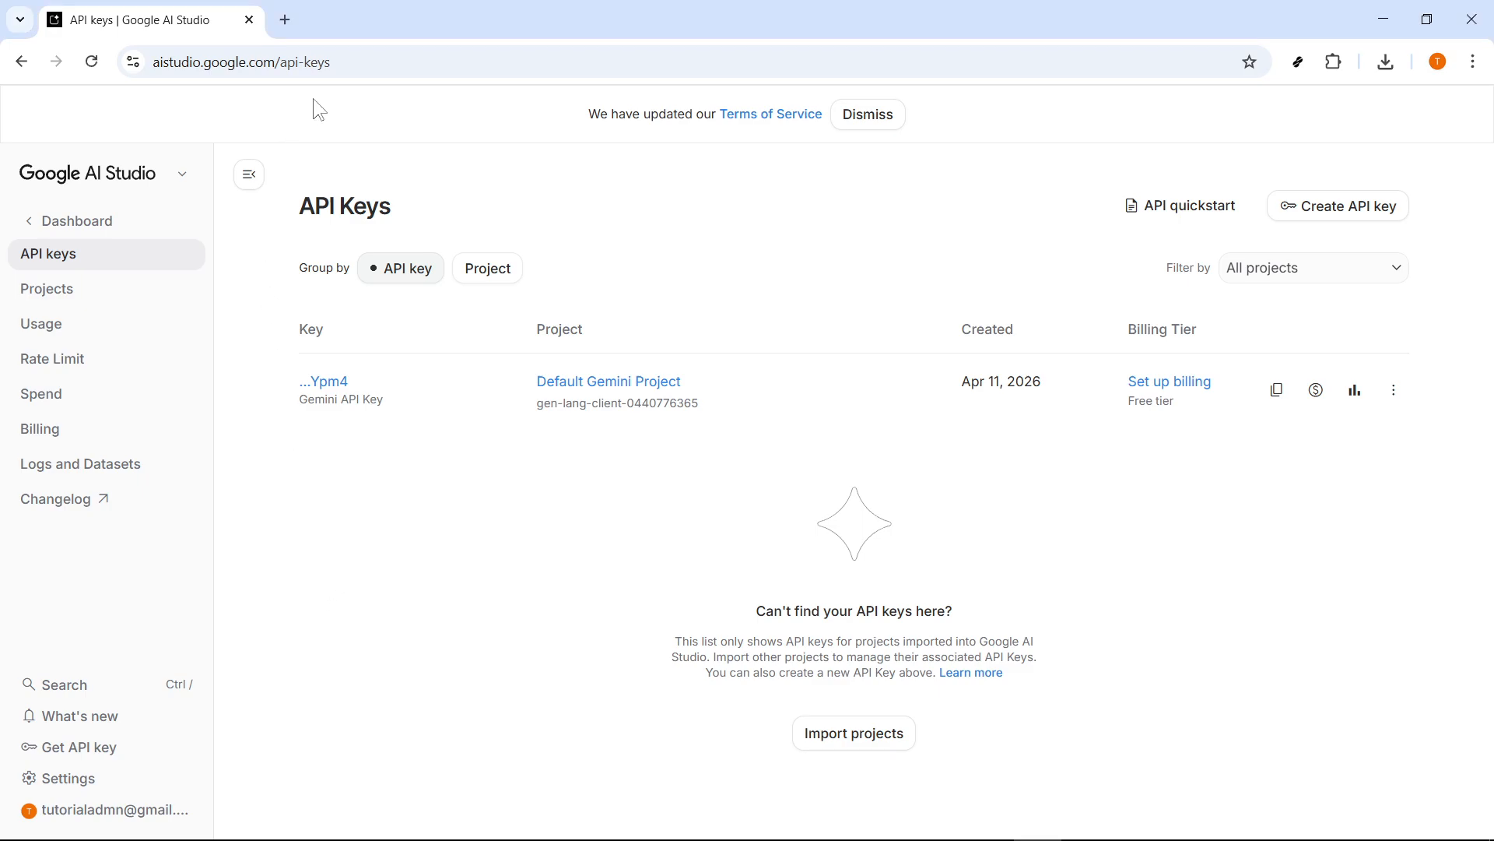
left_click(121, 63)
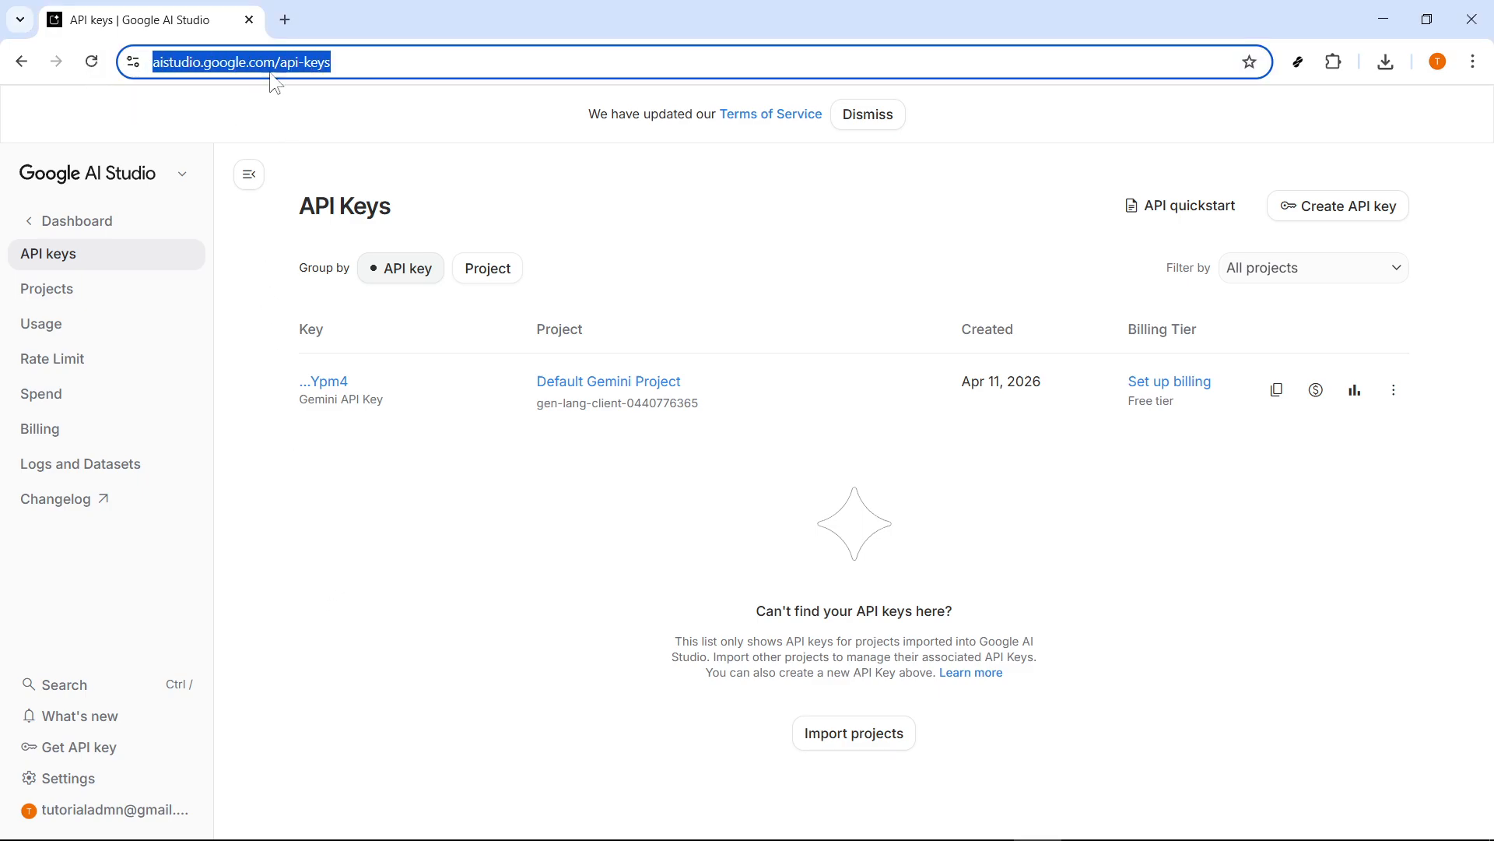
left_click(238, 117)
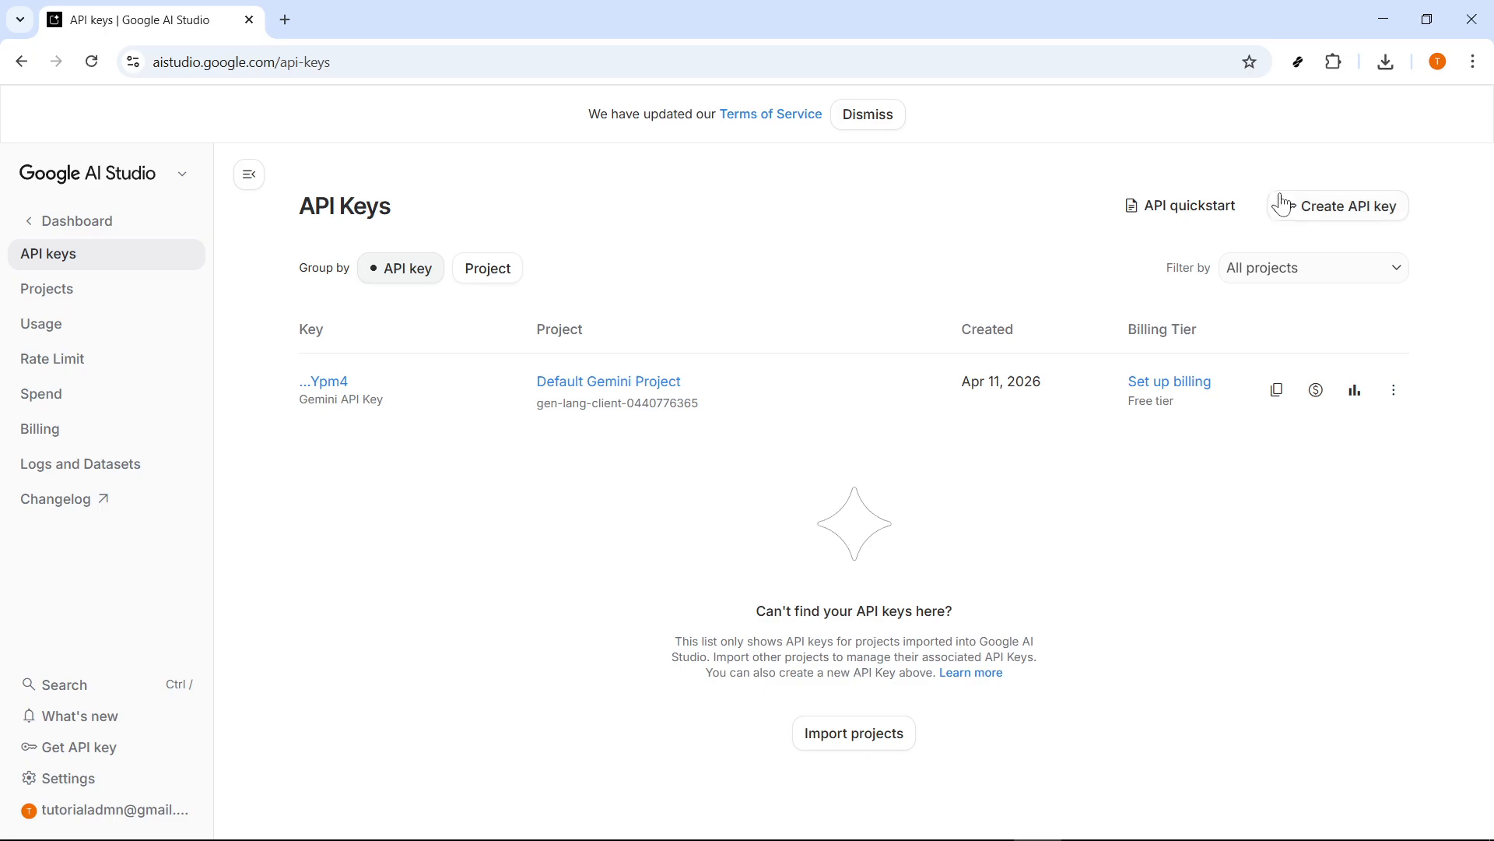
left_click(1315, 207)
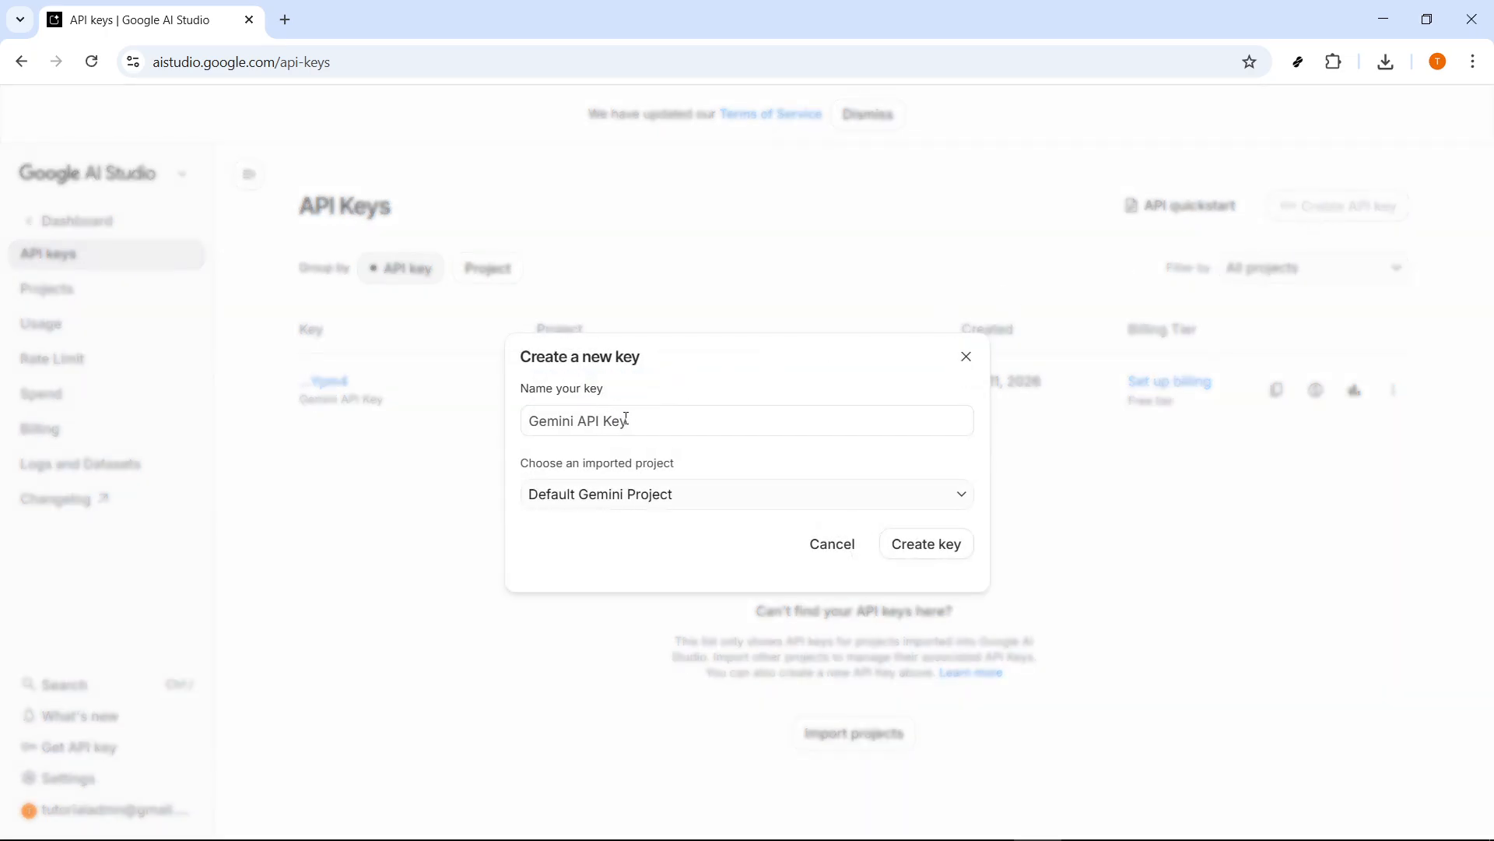
left_click_drag(627, 420, 529, 420)
left_click(684, 422)
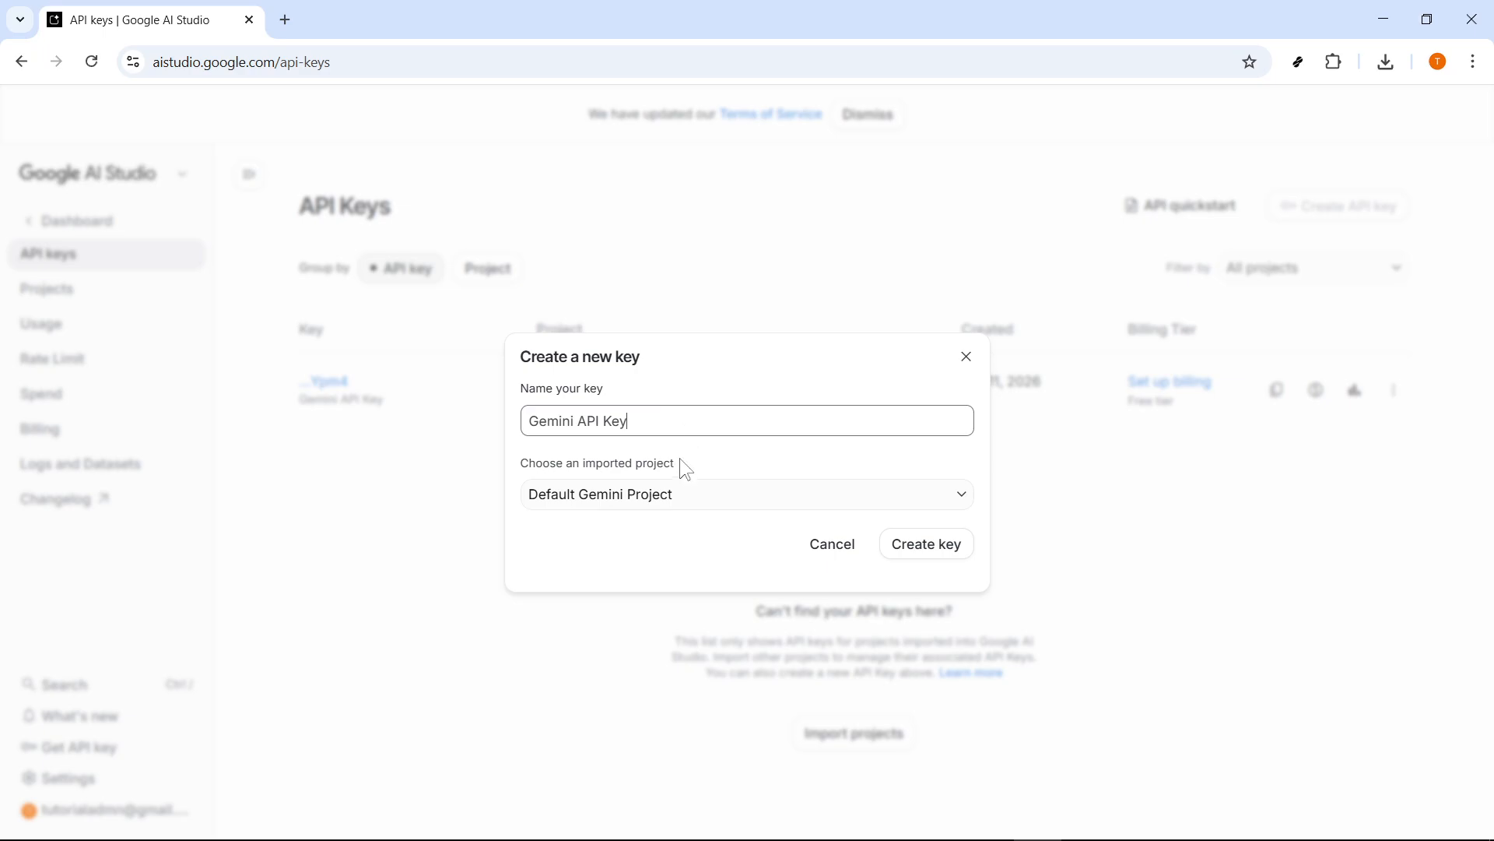
left_click(670, 496)
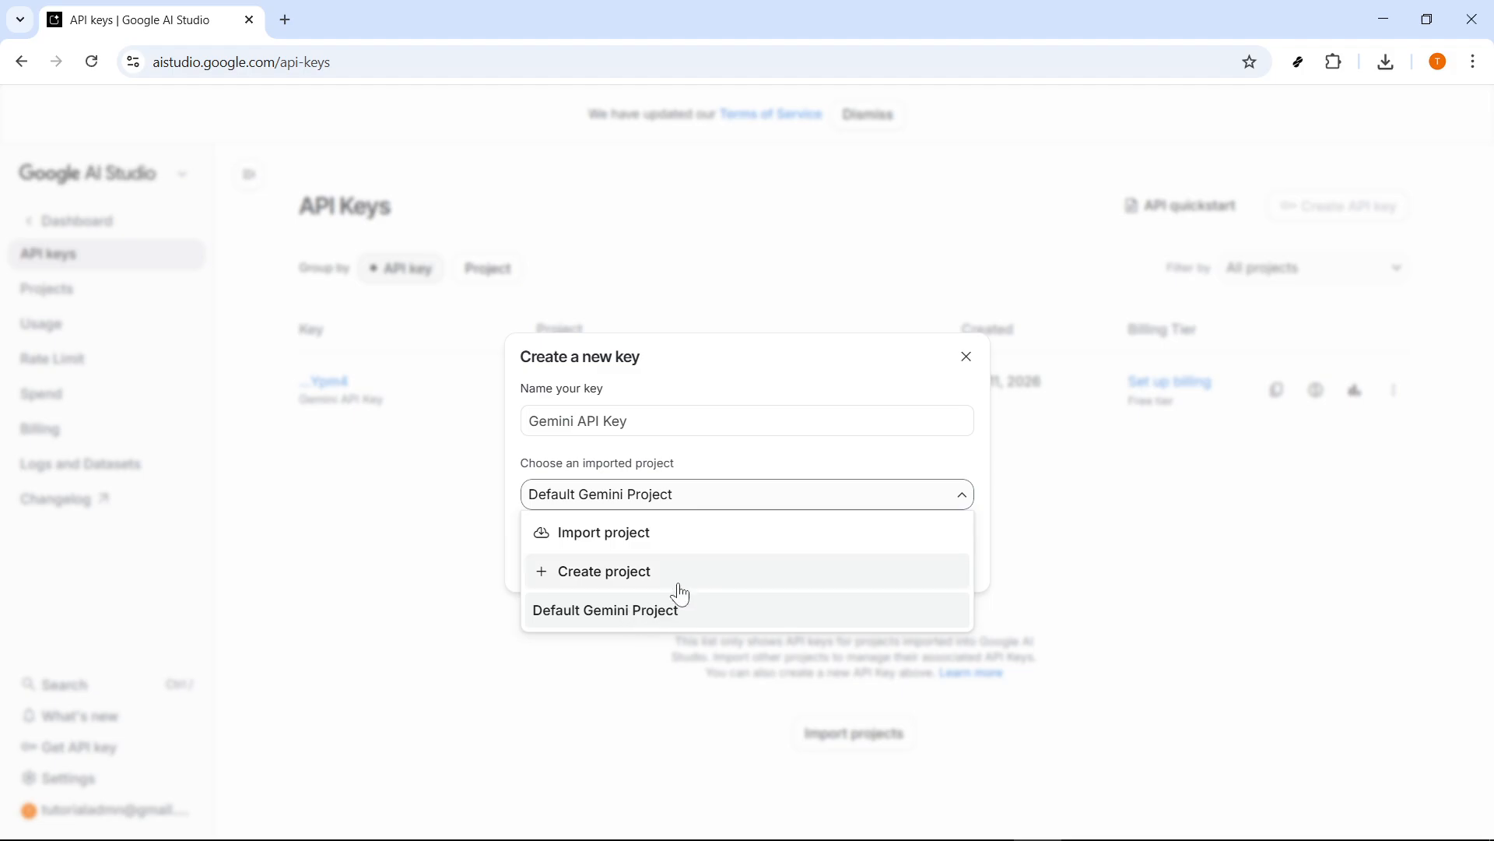
left_click(512, 520)
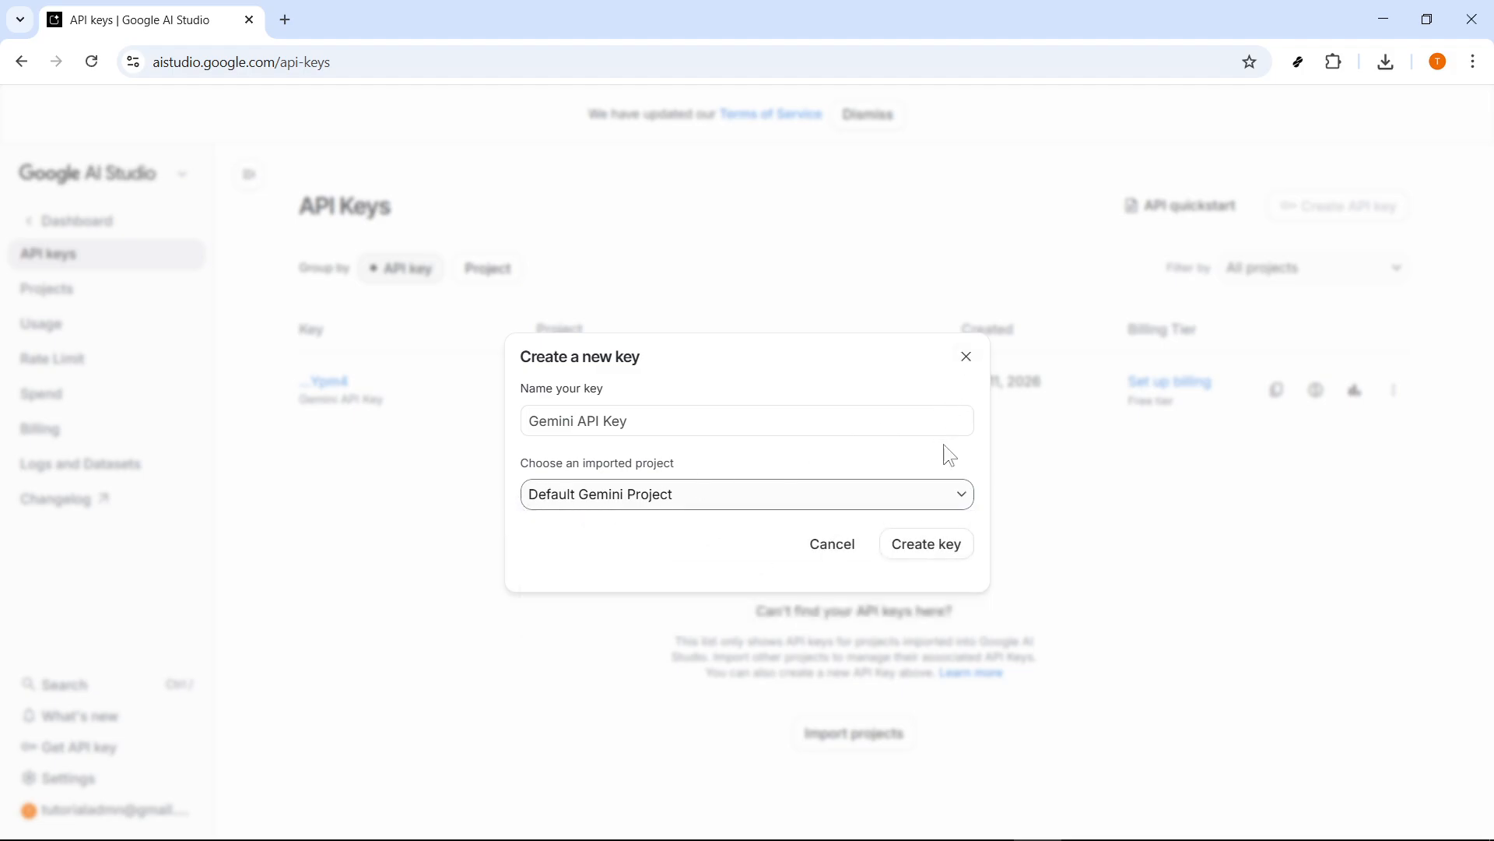
left_click(963, 359)
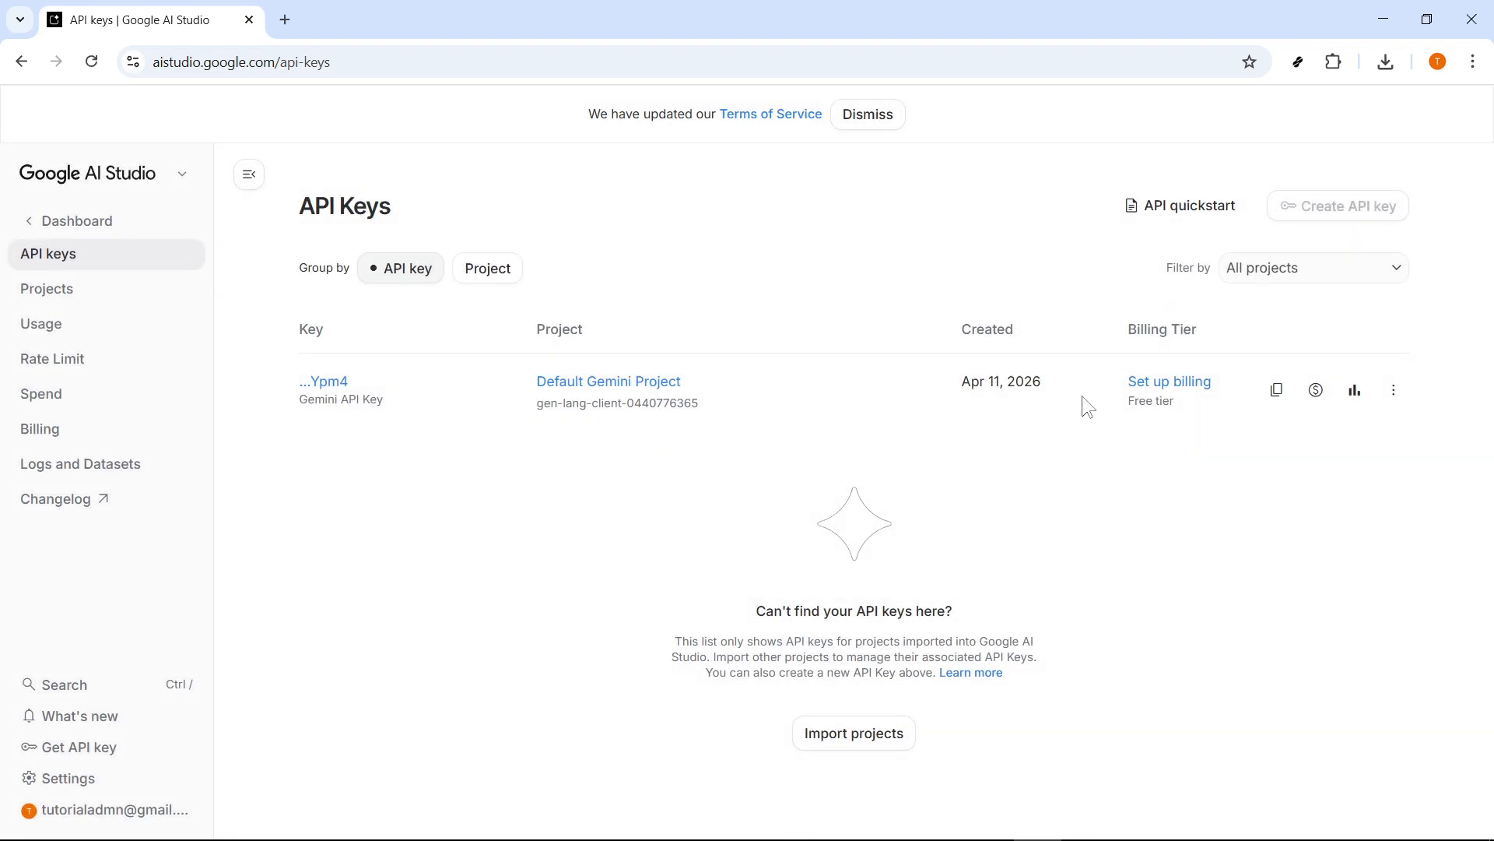
Step: Copy the existing Gemini API key of the Default Gemini Project and switch back to Obsidian
left_click(1275, 392)
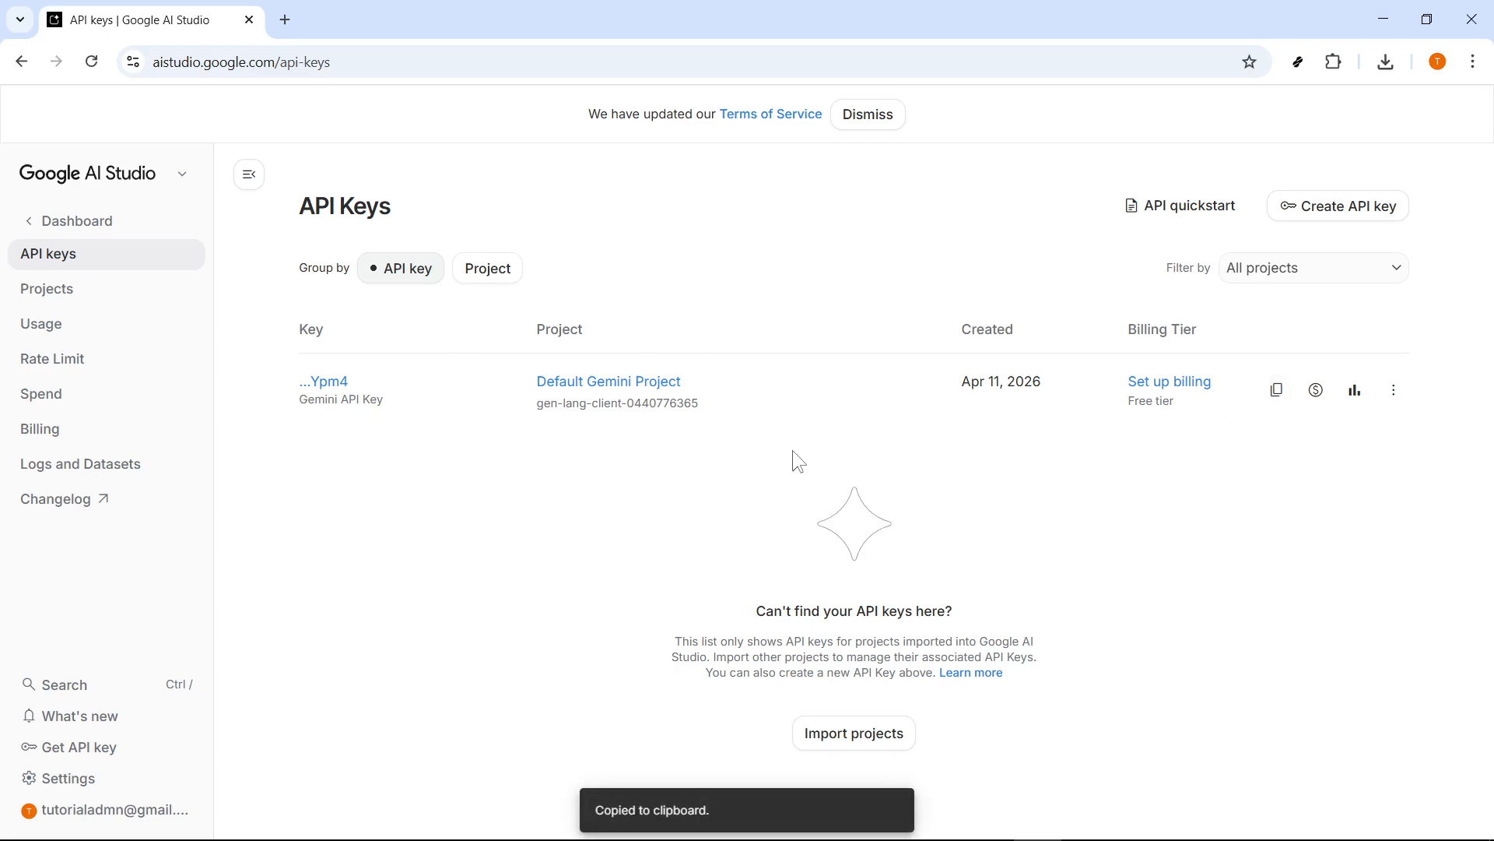
left_click(1278, 396)
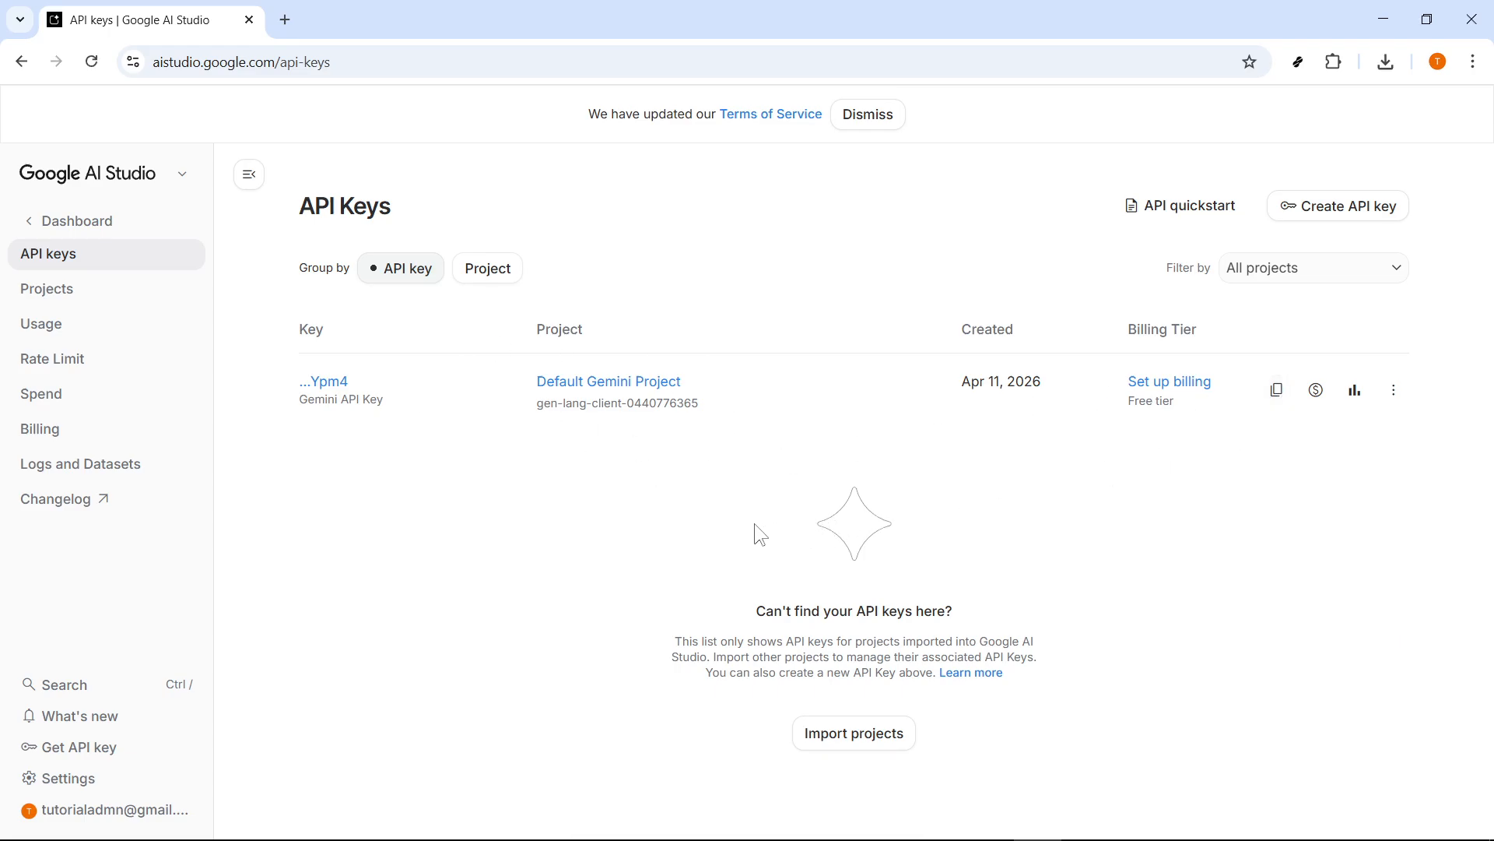
key("alt+Tab")
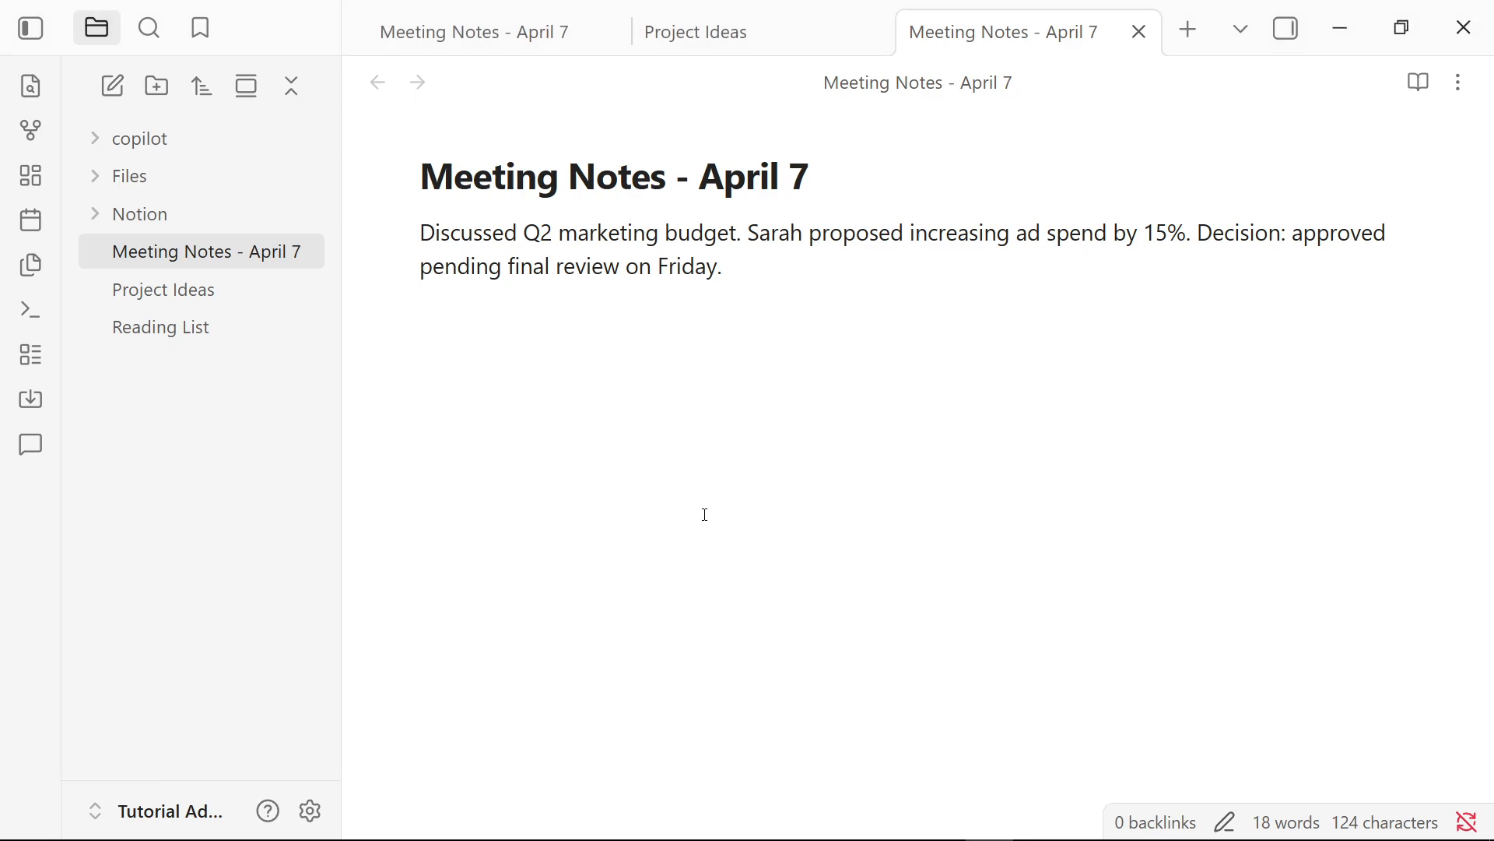
Step: Open the settings of the Copilot community plugin
left_click(310, 810)
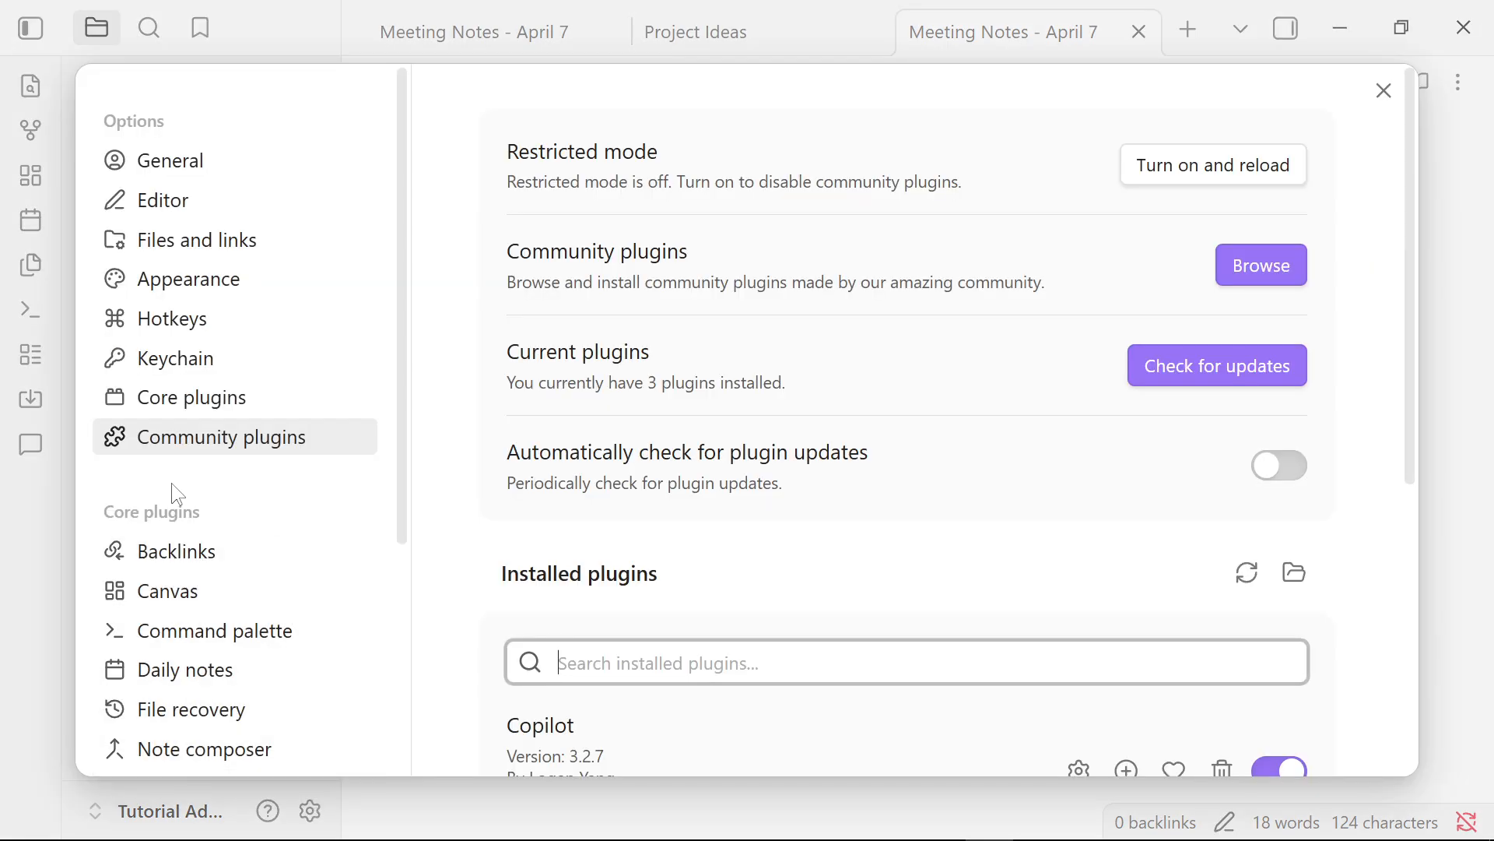
scroll(161, 584, "down", 5)
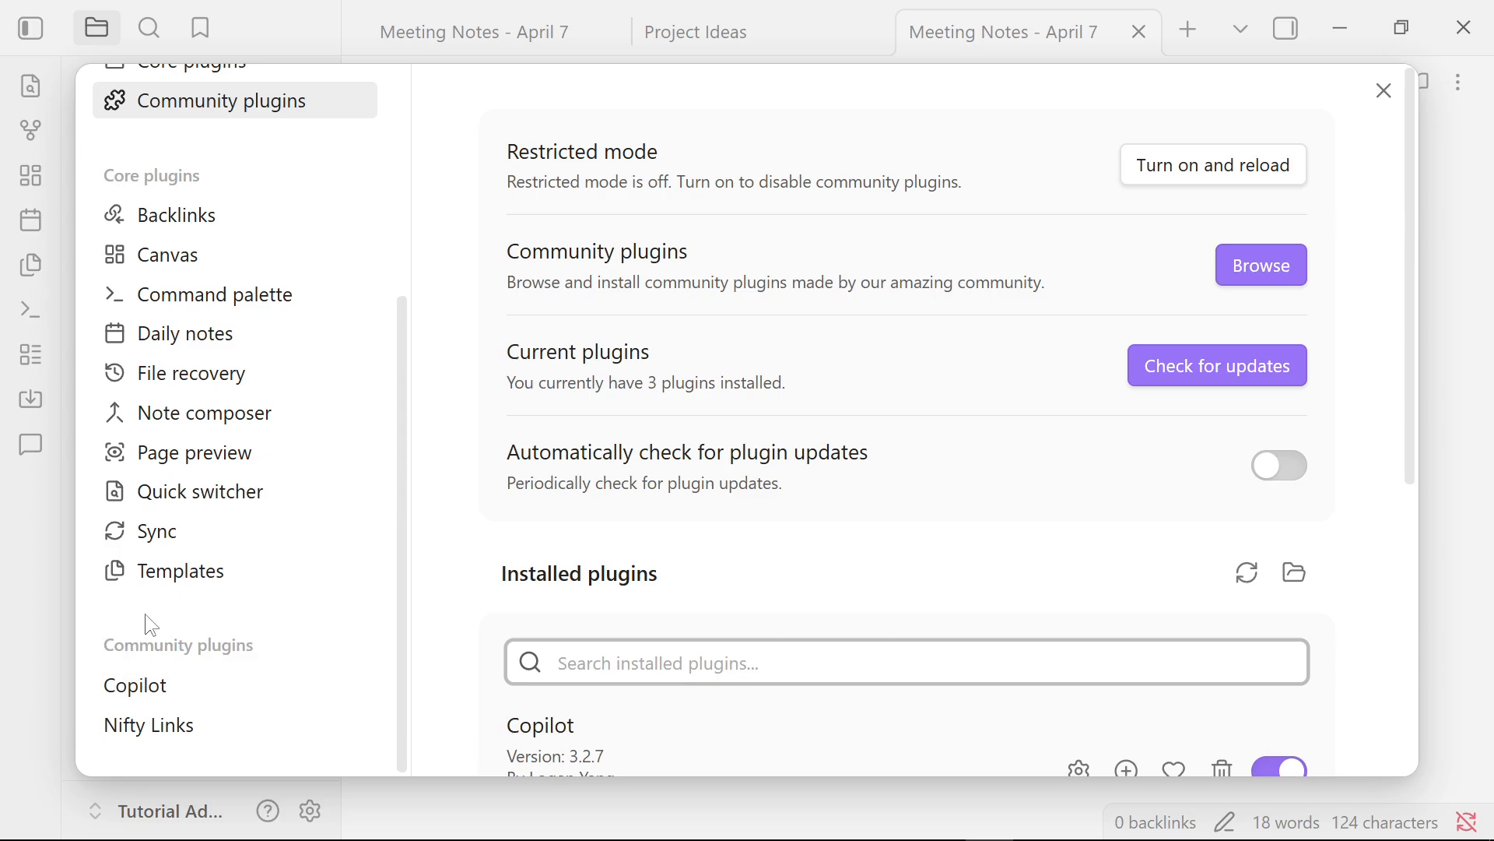
left_click(161, 692)
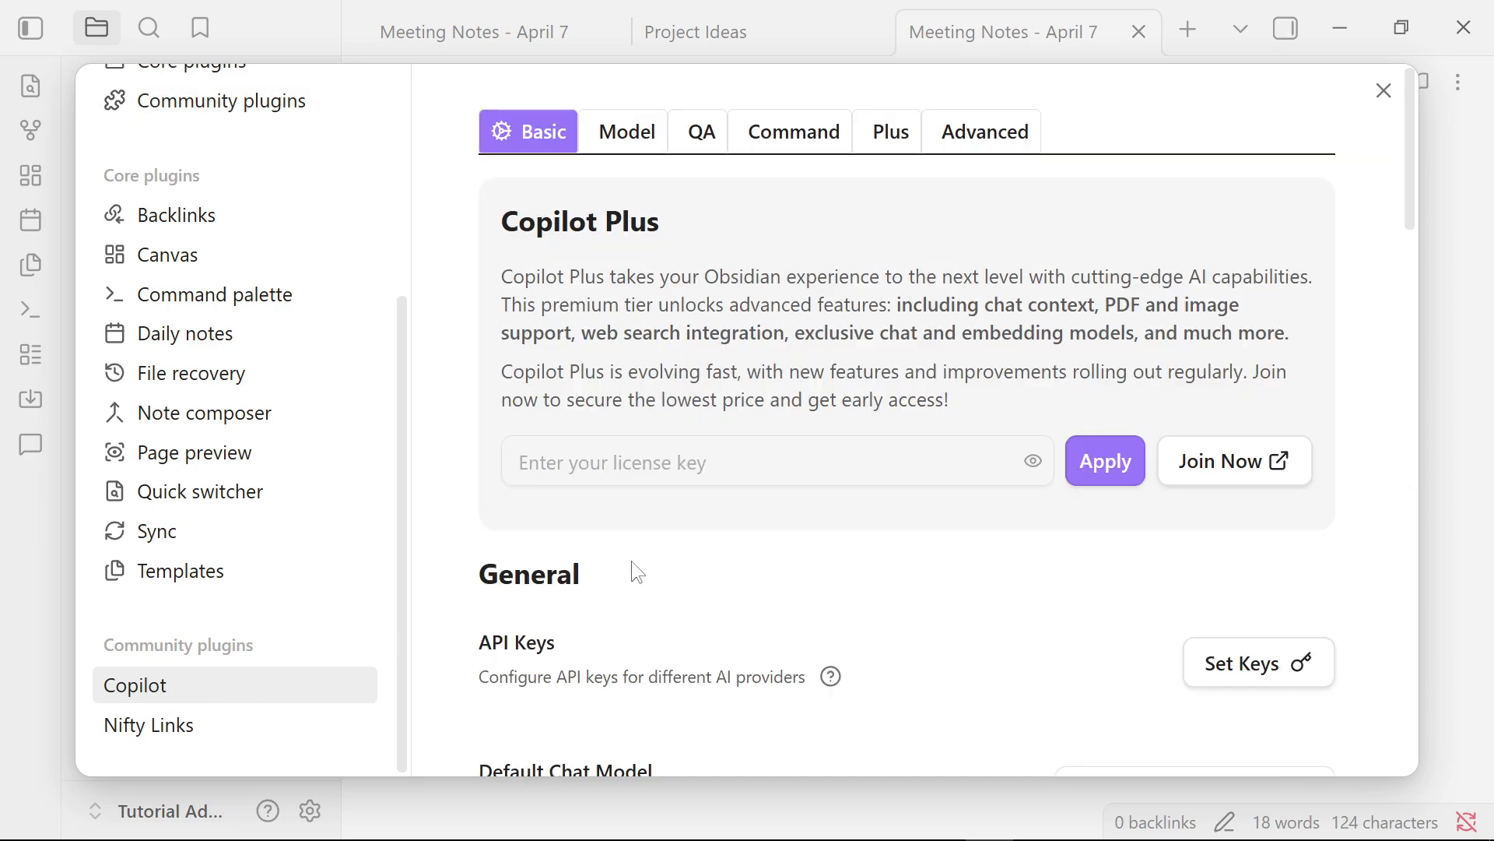
Step: Open Copilot's API key configuration and paste the API key for the Gemini provider
scroll(857, 548, "down", 3)
left_click(1260, 465)
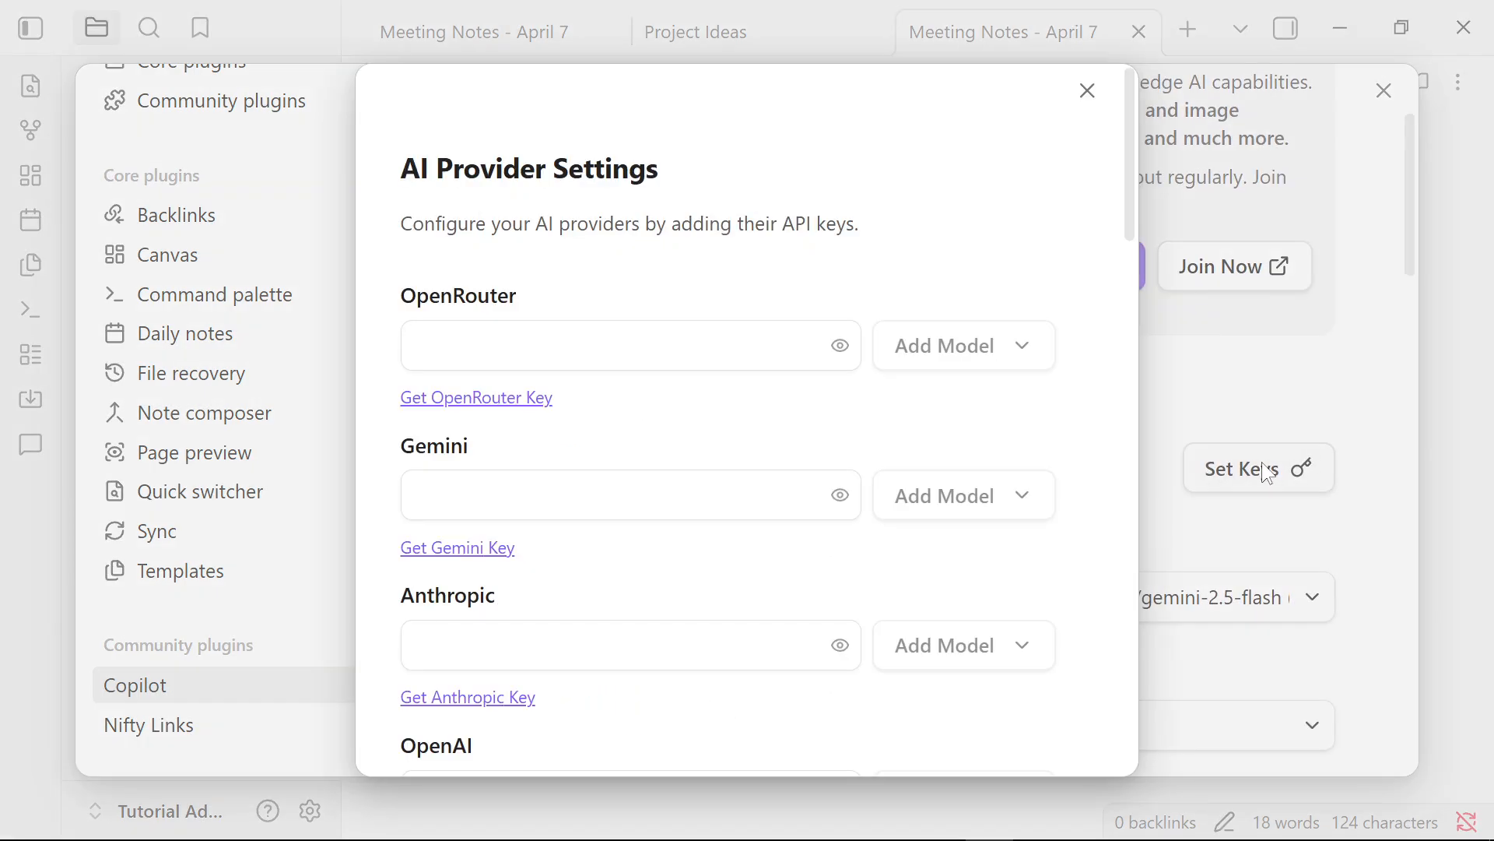
left_click(662, 498)
key("ctrl+v")
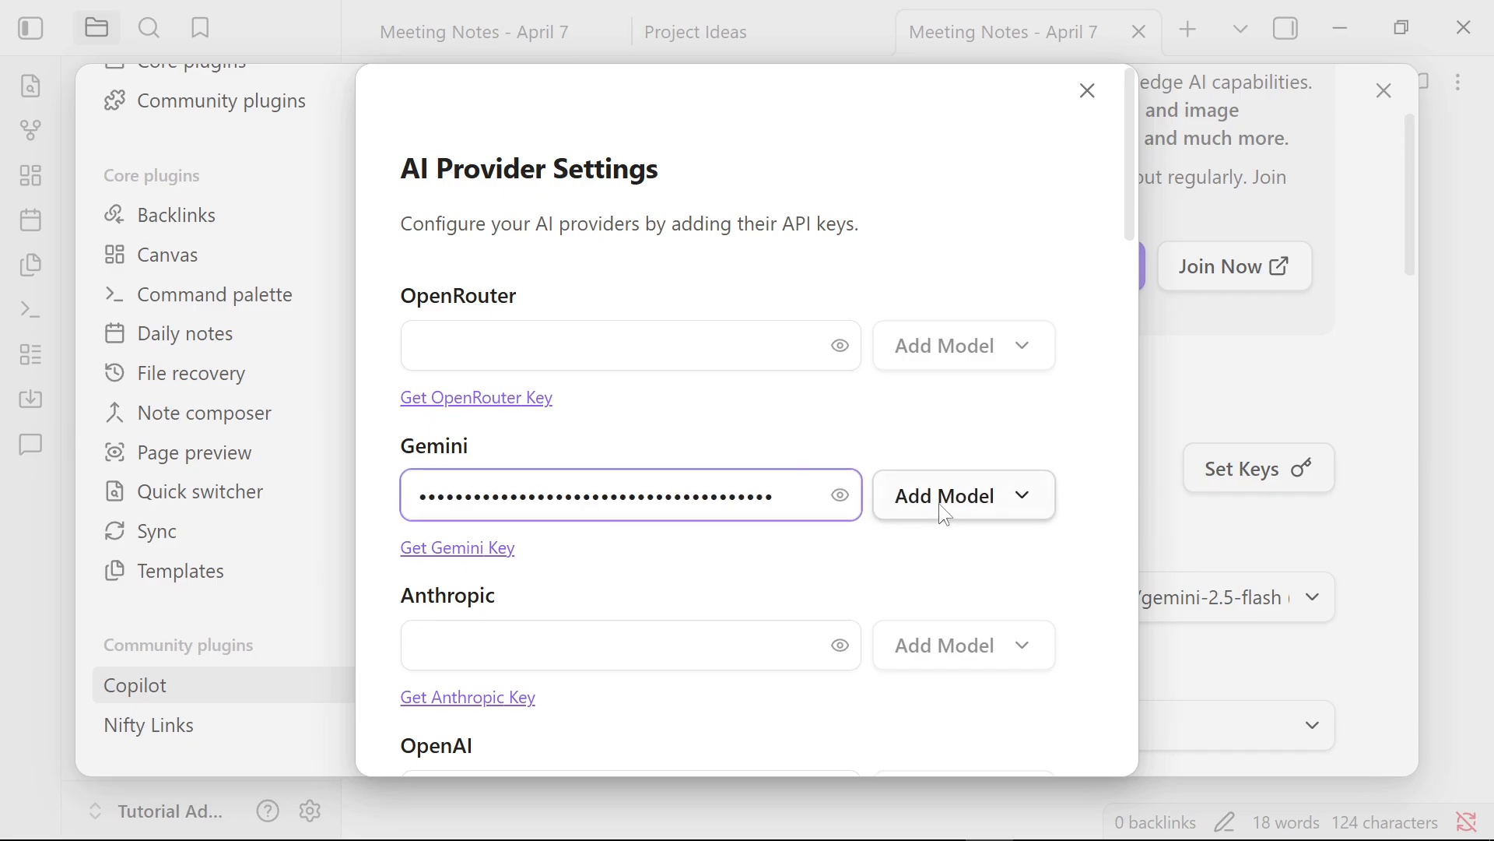
Step: Try to add the gemini-2.0-flash model under the Gemini provider and close the AI provider settings
left_click(992, 500)
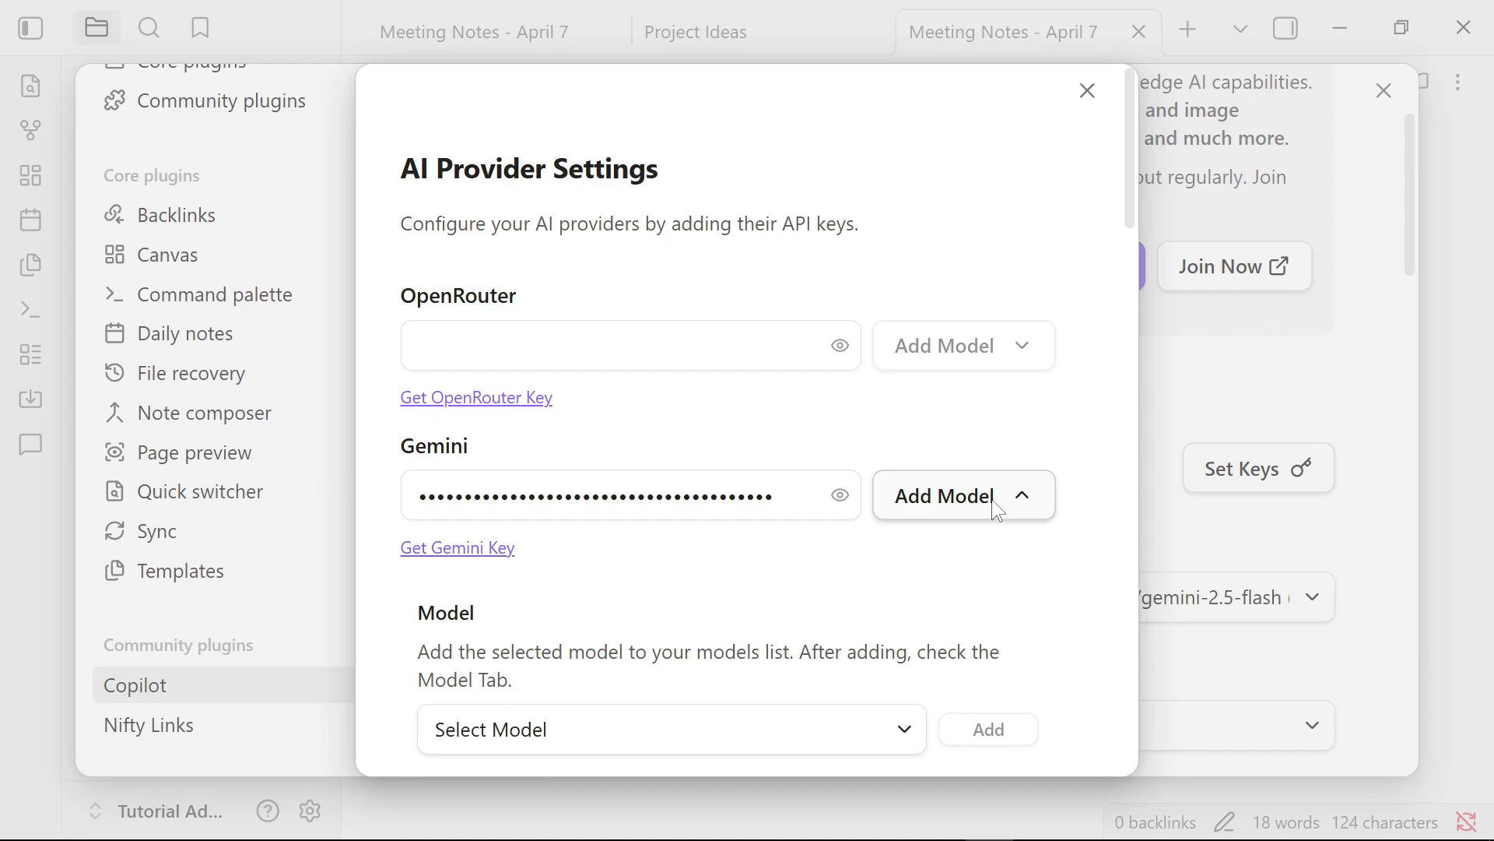
scroll(903, 514, "down", 3)
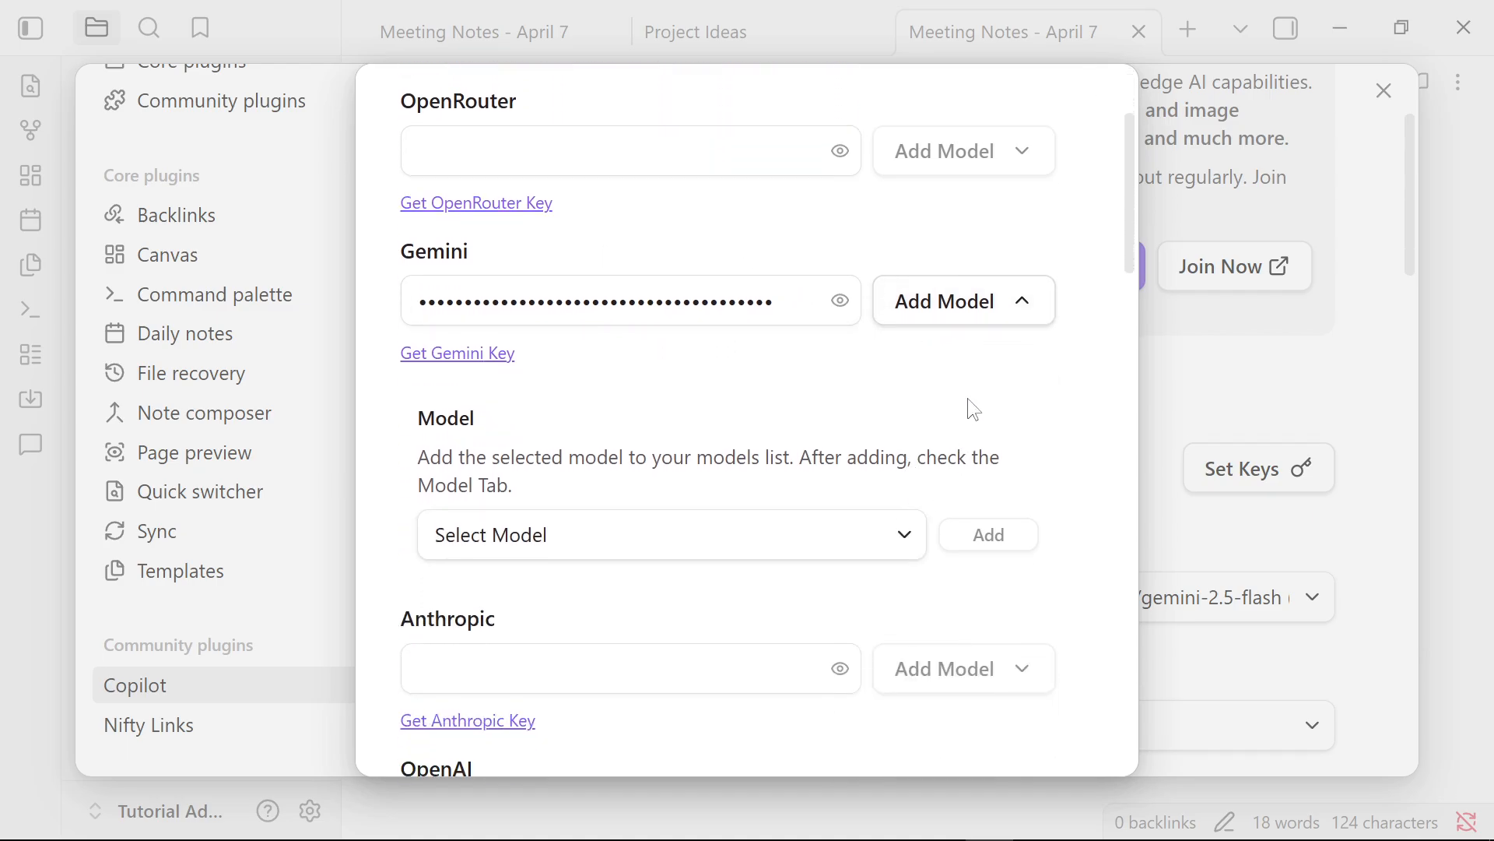
left_click(612, 533)
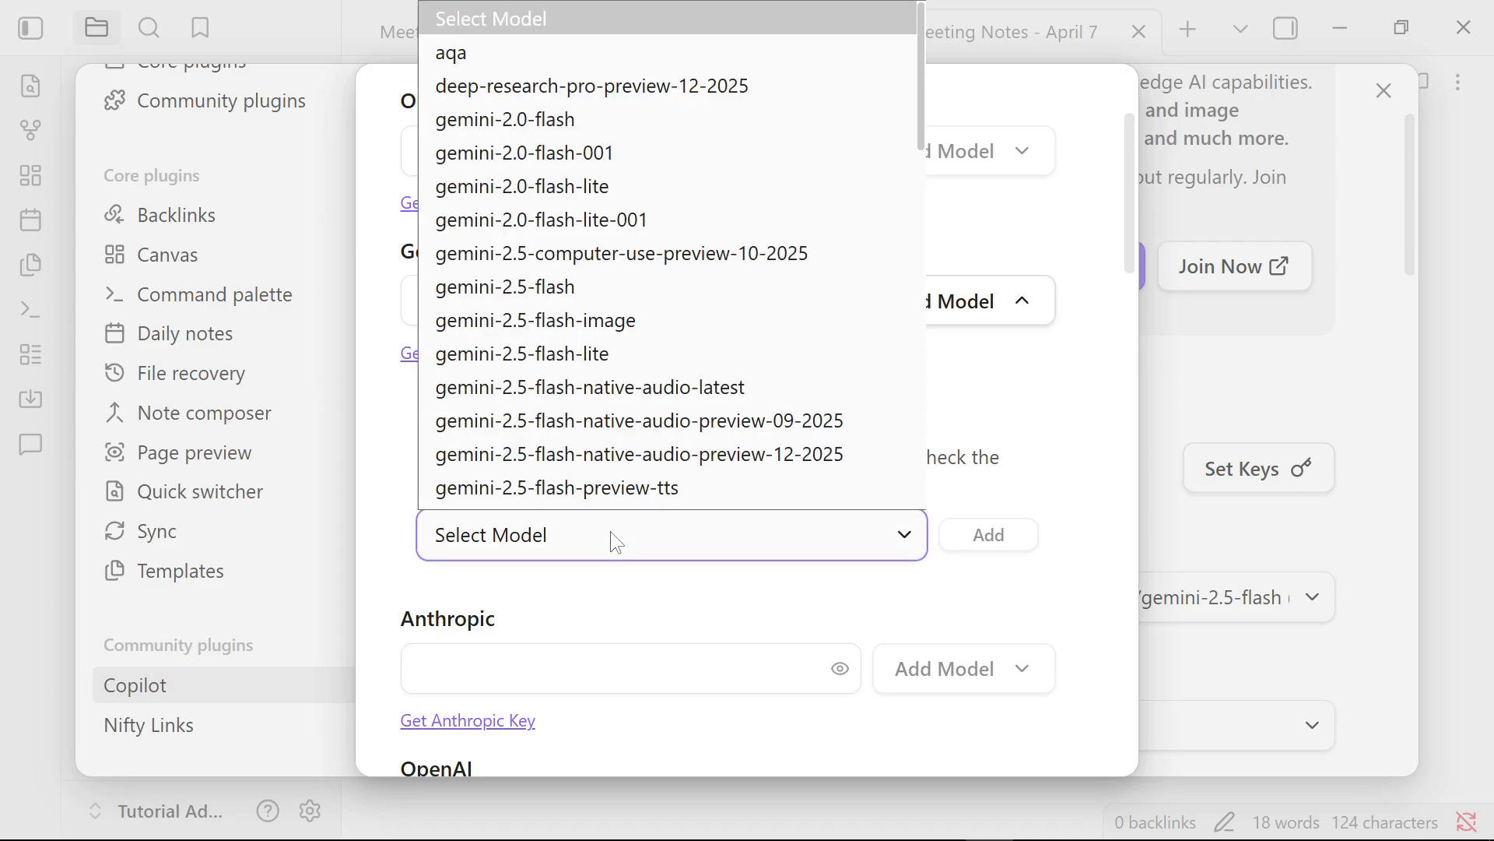
left_click(545, 96)
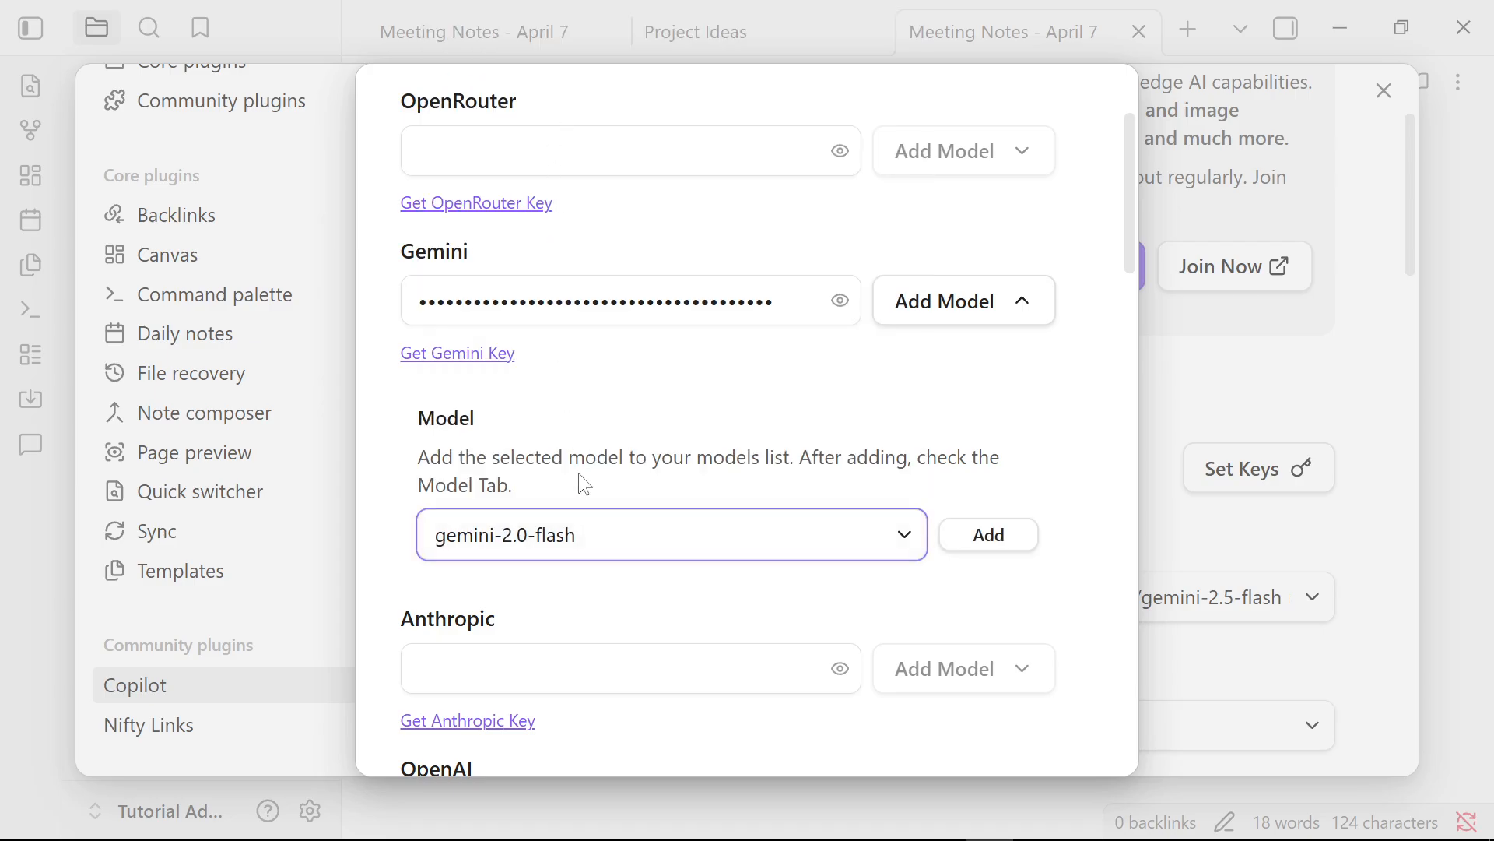
left_click(971, 535)
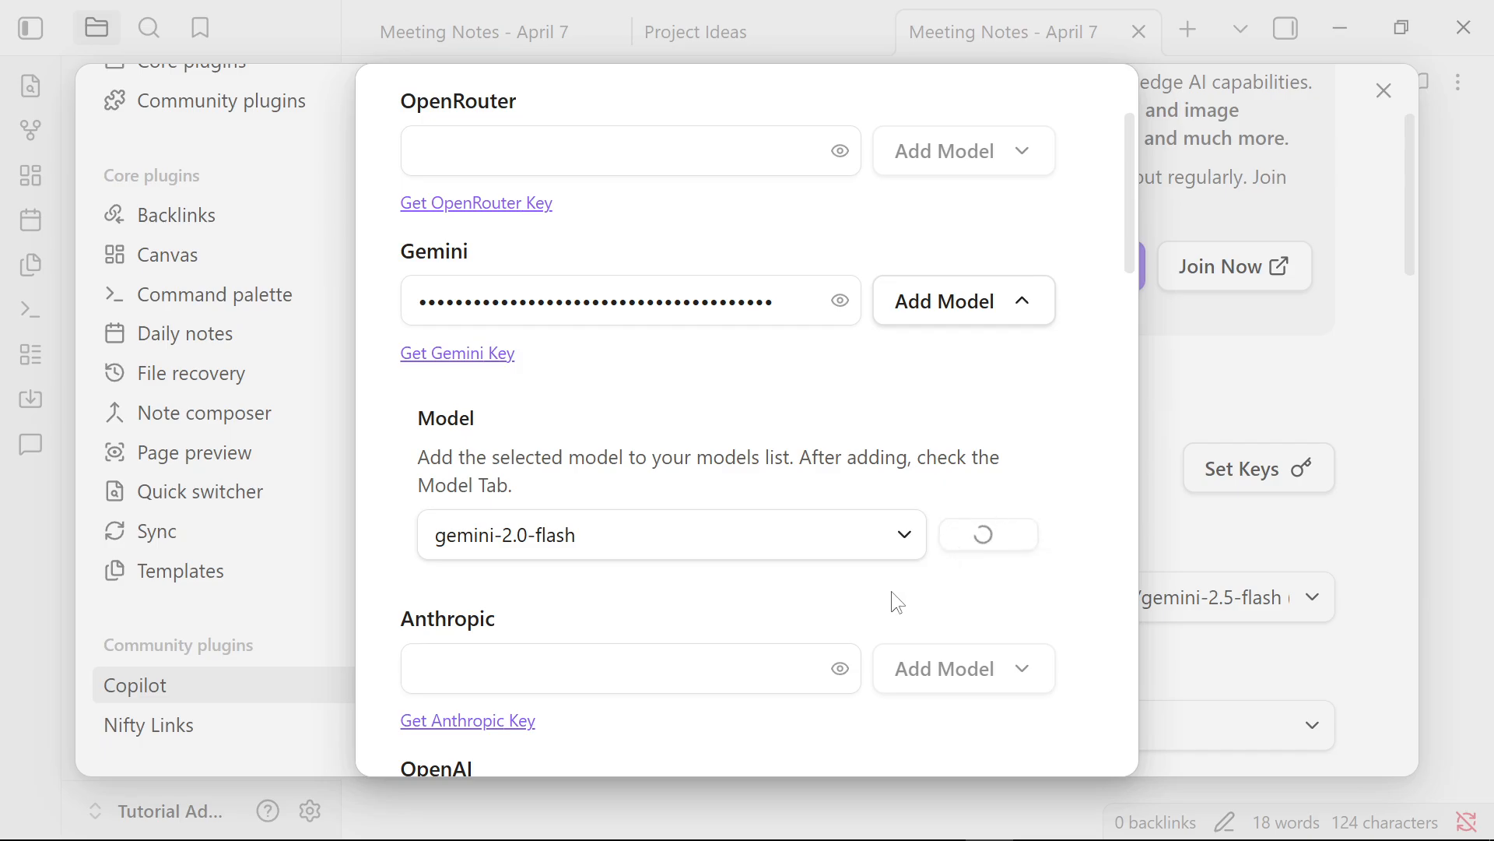
scroll(895, 582, "down", 1)
scroll(871, 579, "down", 1)
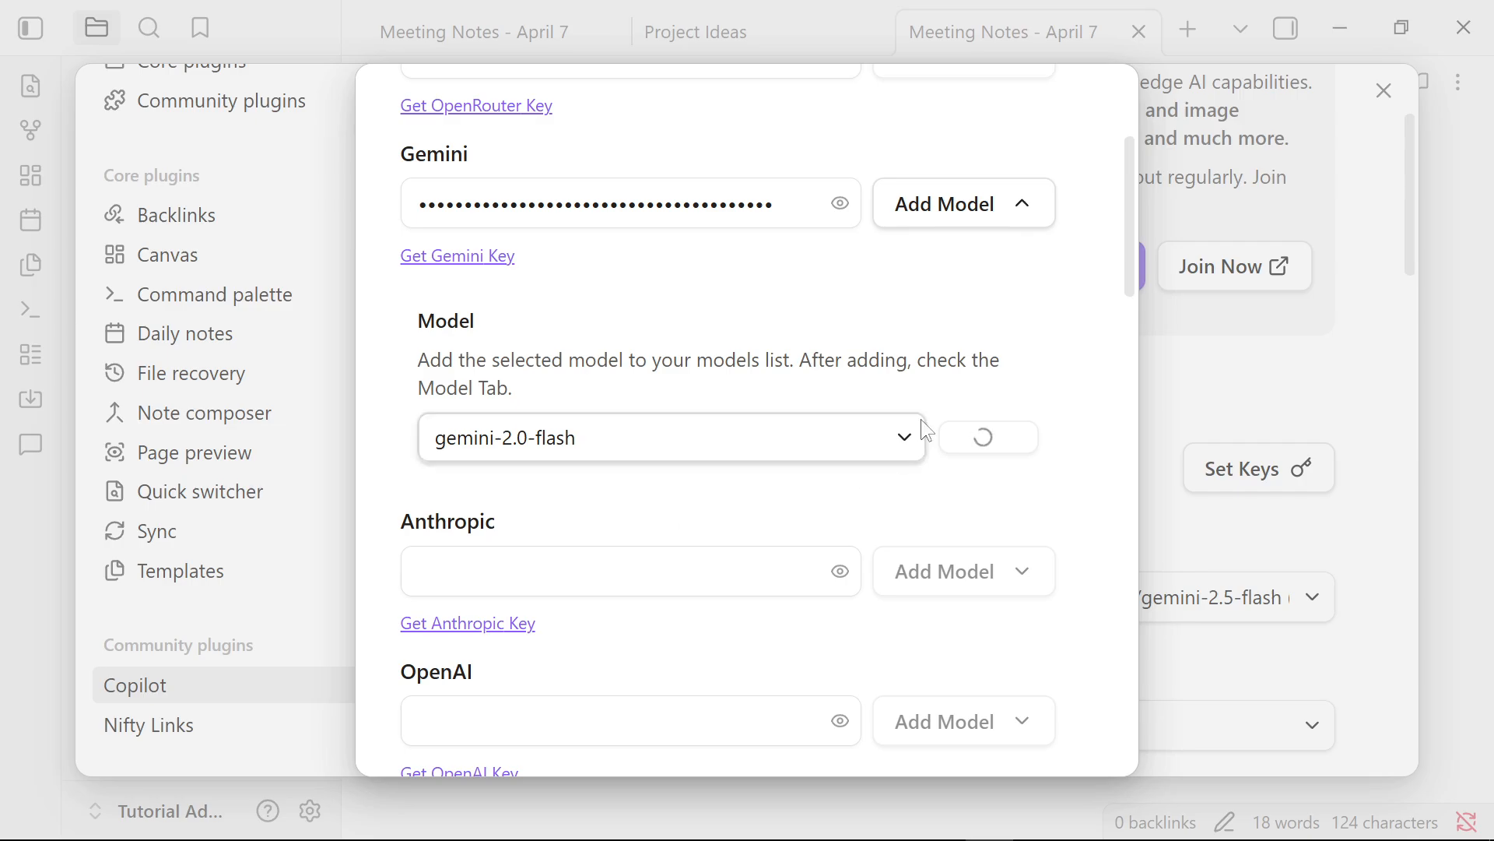
left_click(1181, 396)
left_click(1152, 597)
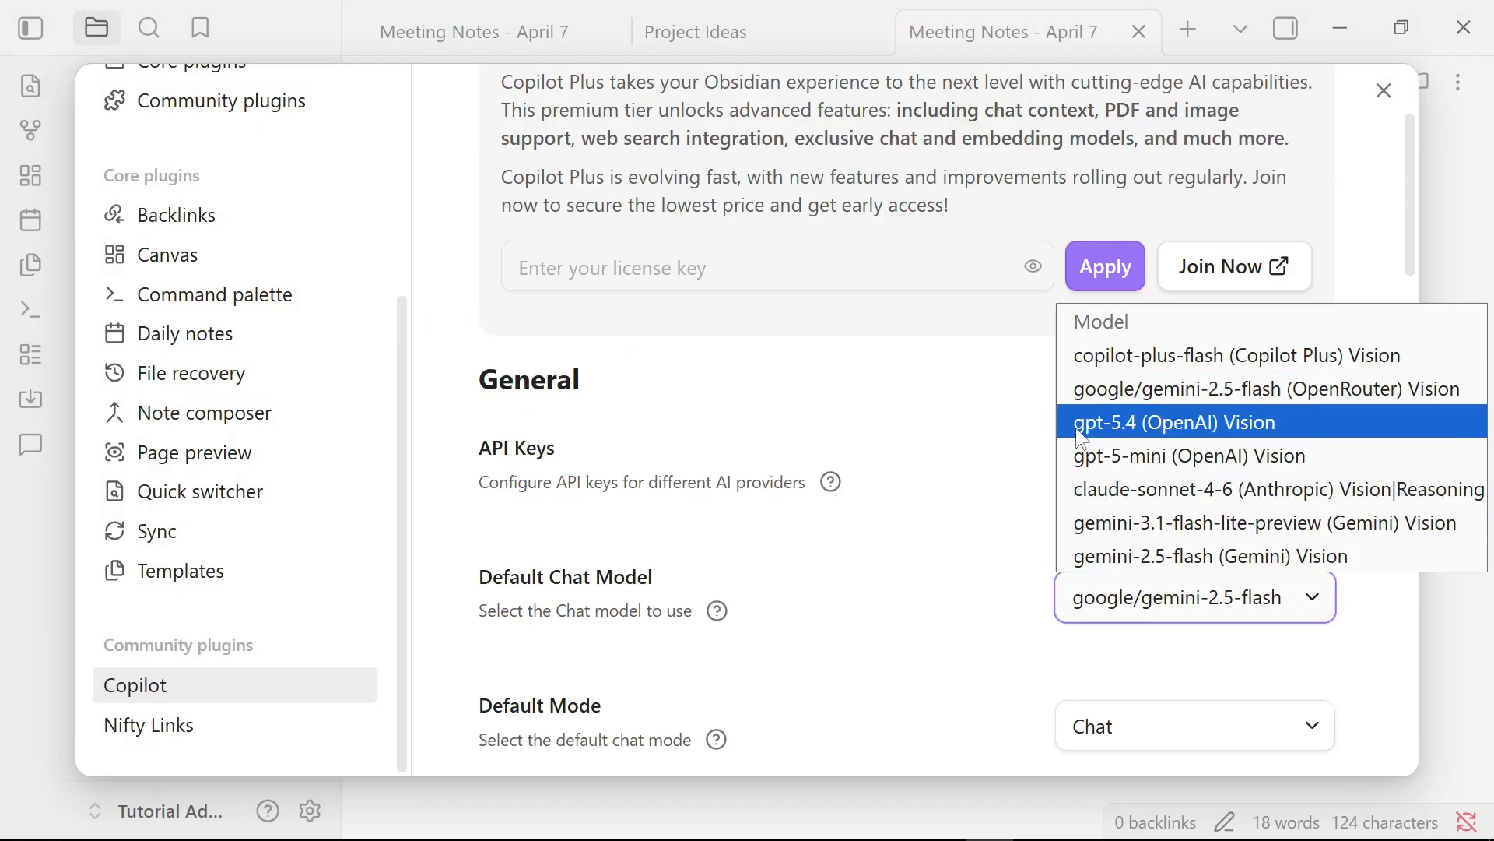
left_click(998, 541)
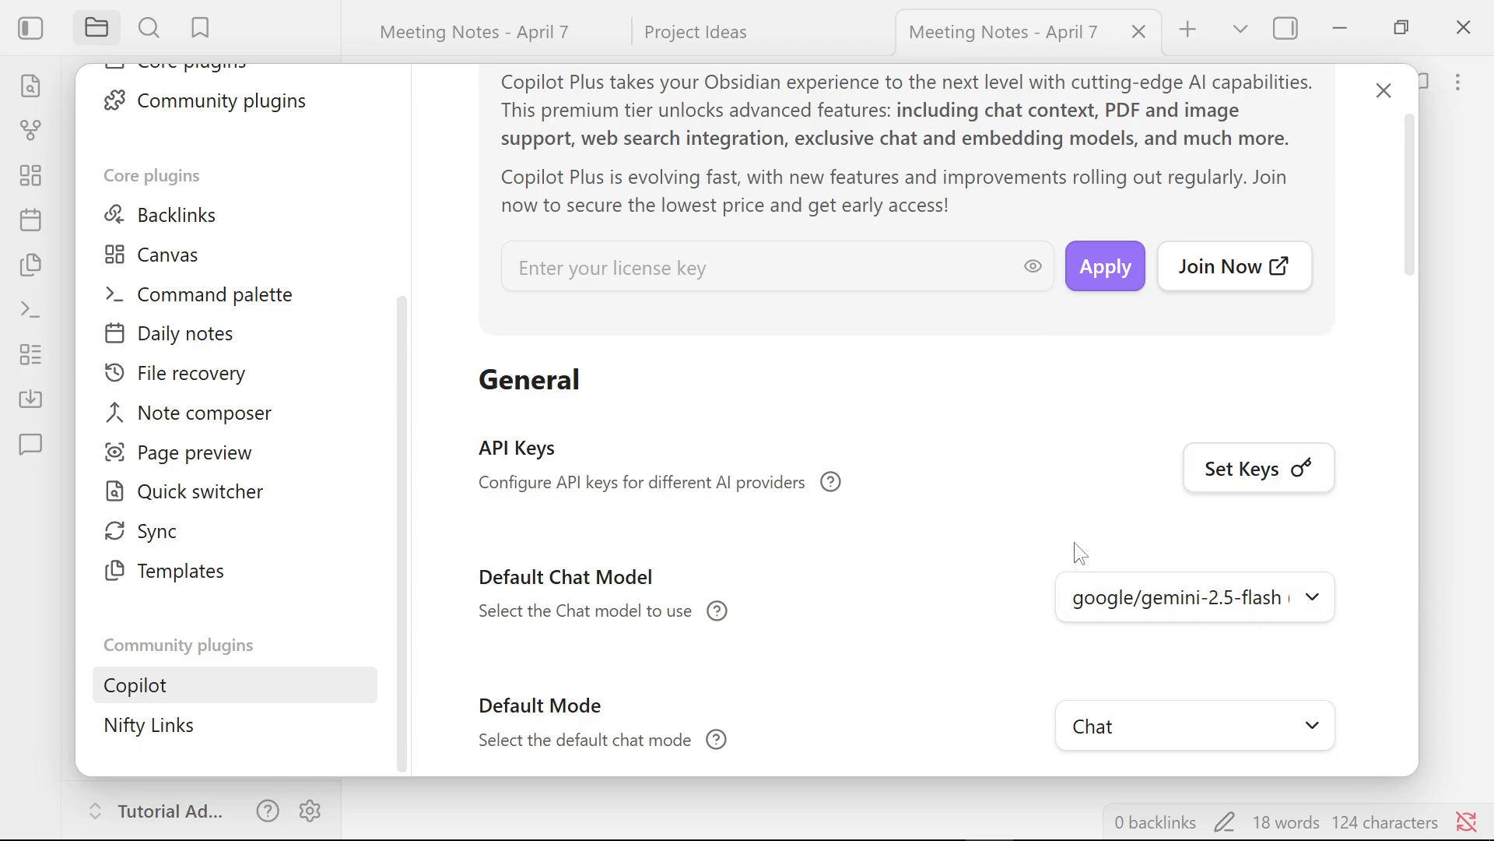
left_click(1222, 478)
scroll(856, 505, "down", 2)
scroll(855, 505, "down", 2)
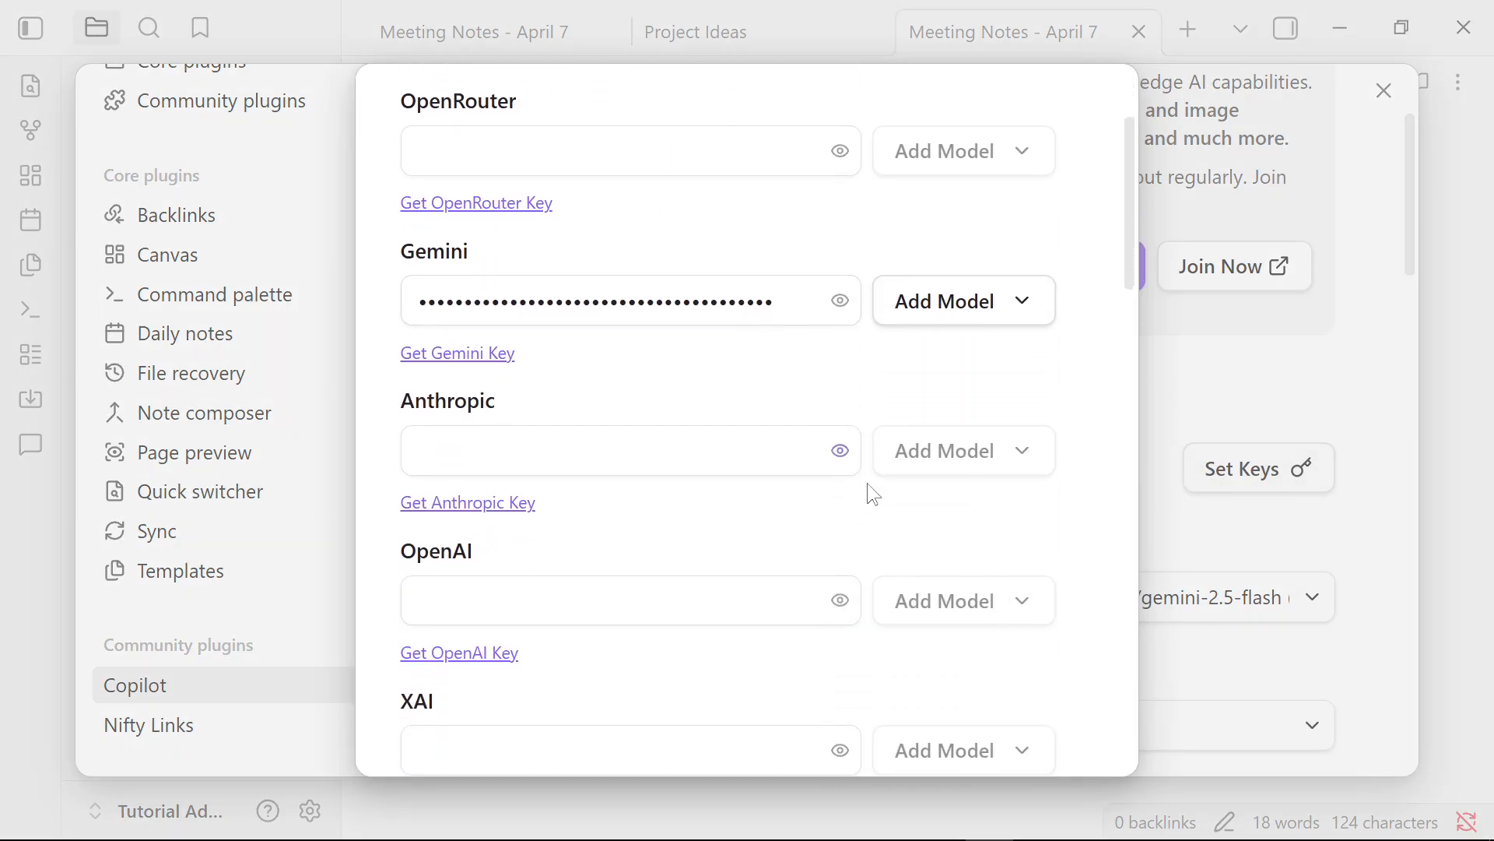
left_click(936, 324)
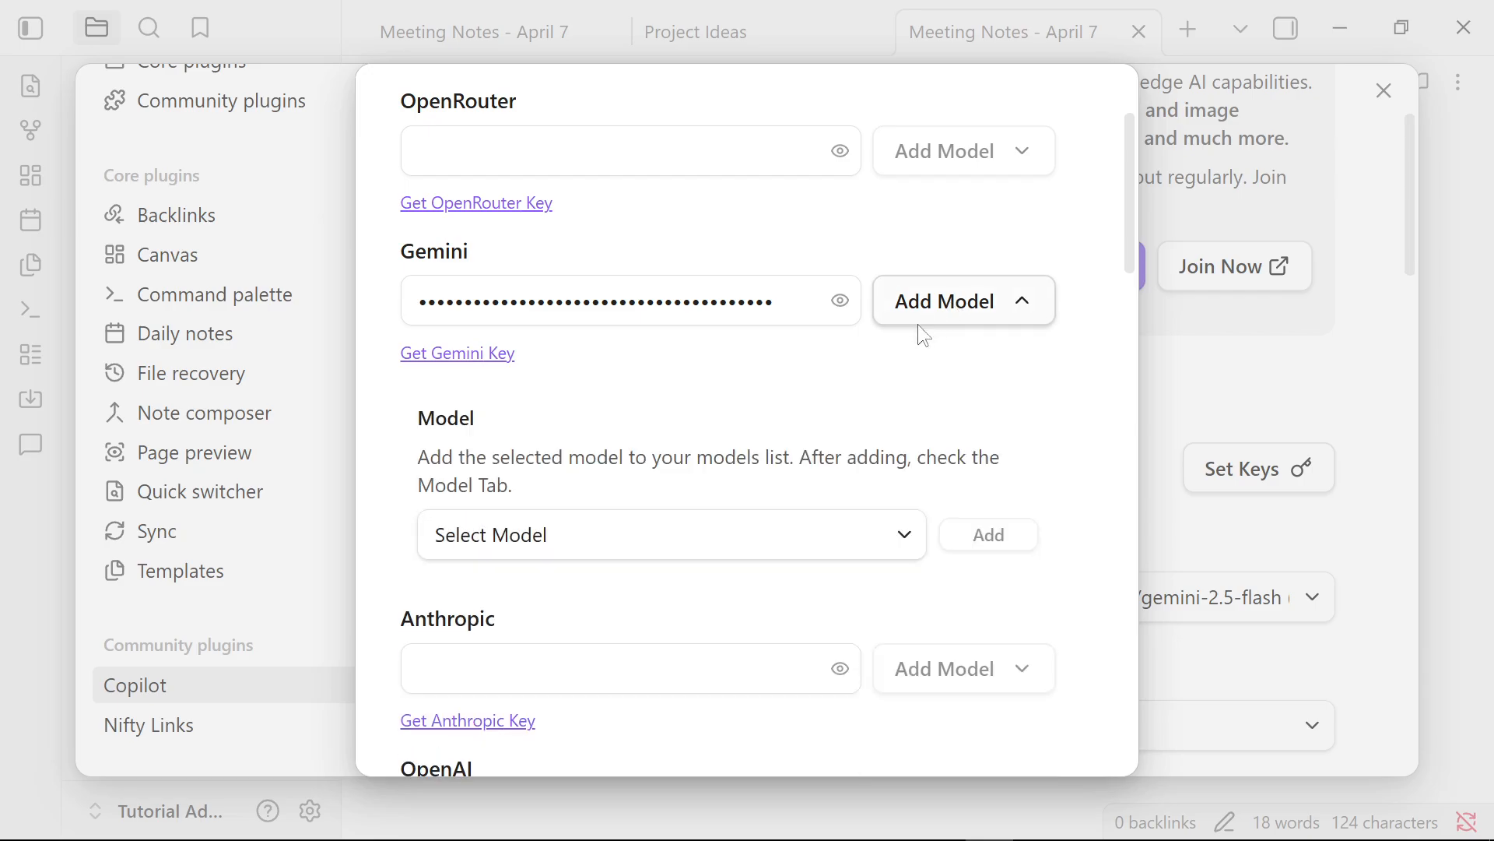
left_click(817, 537)
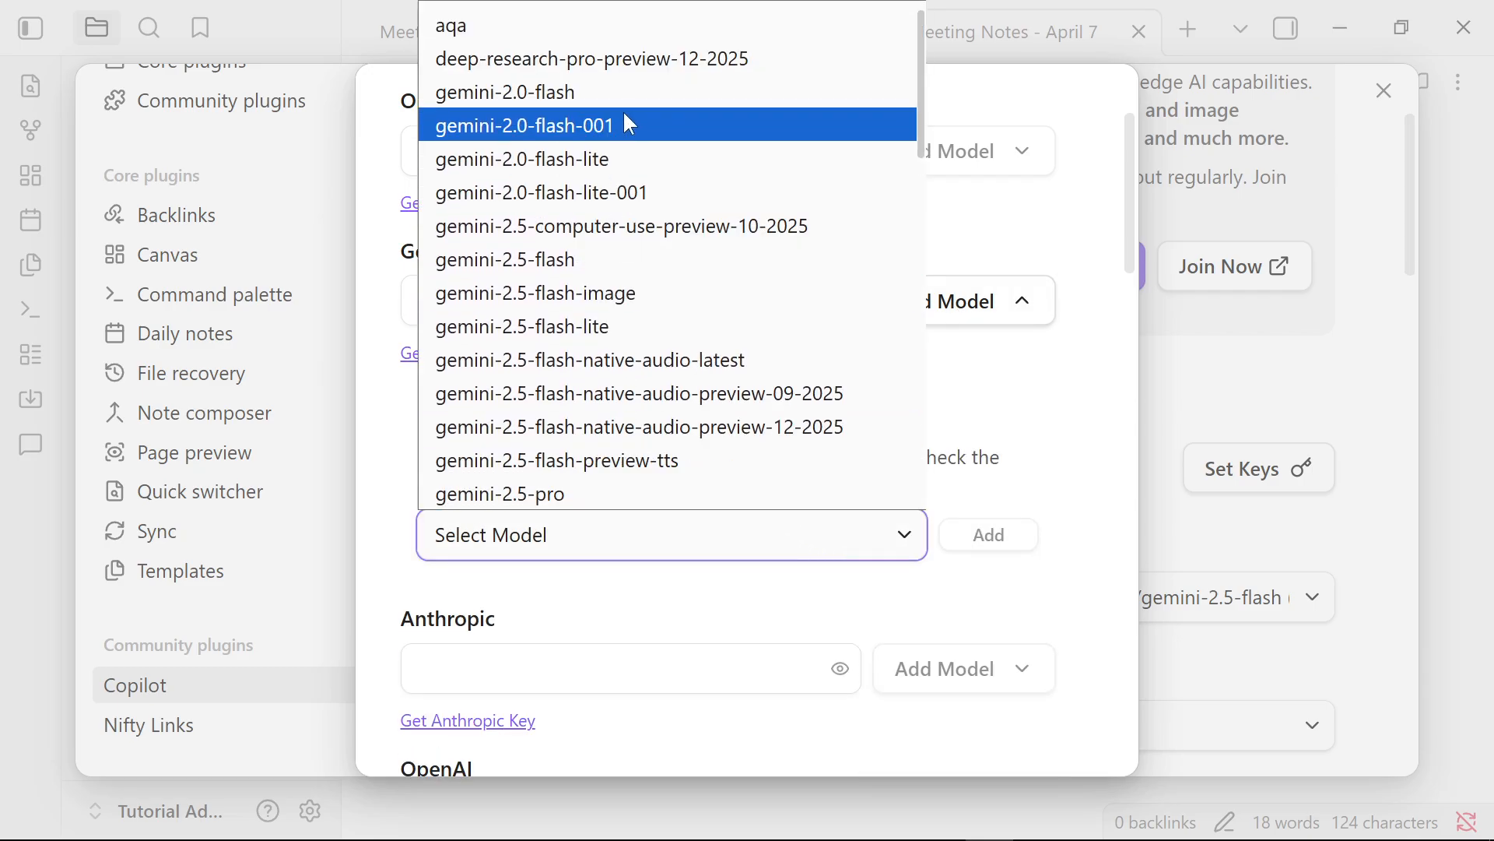
left_click(1246, 427)
Step: Set Copilot's default chat model to gemini-2.0-flash (Gemini), dismiss the notification and close the settings
left_click(1172, 592)
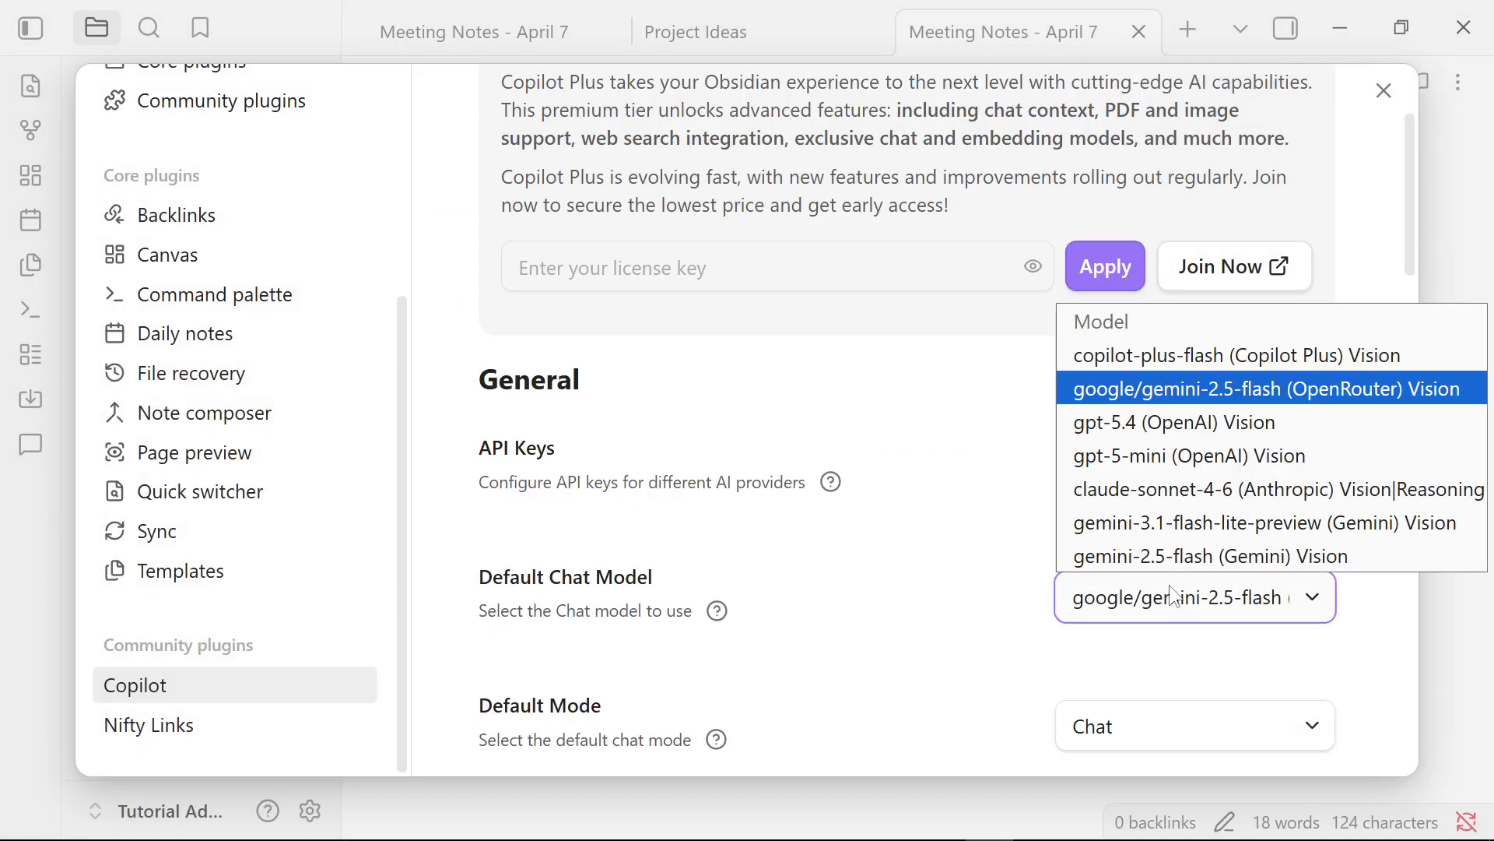
left_click(1166, 554)
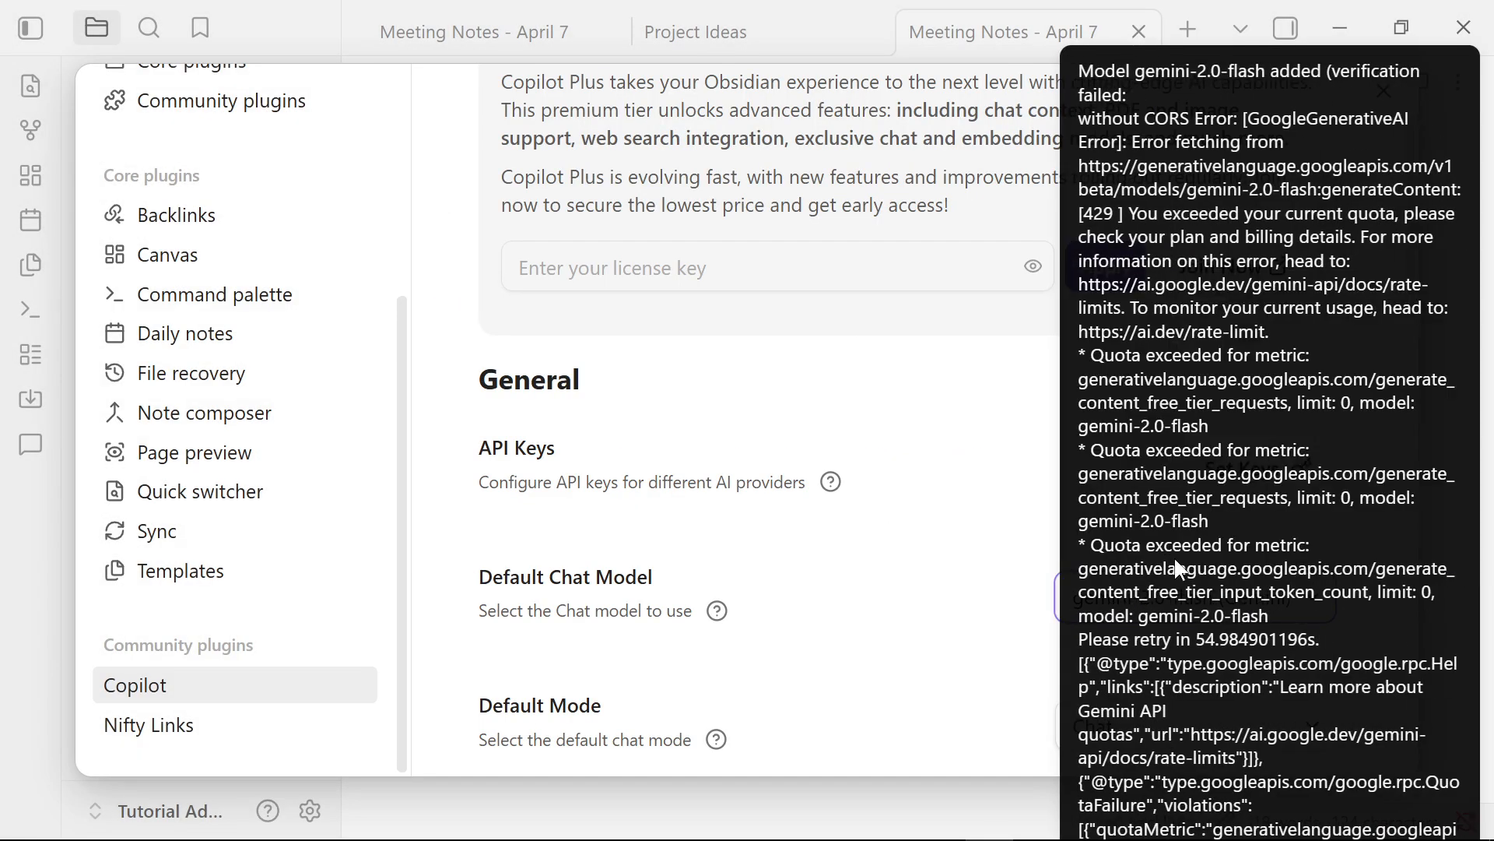
left_click(1378, 109)
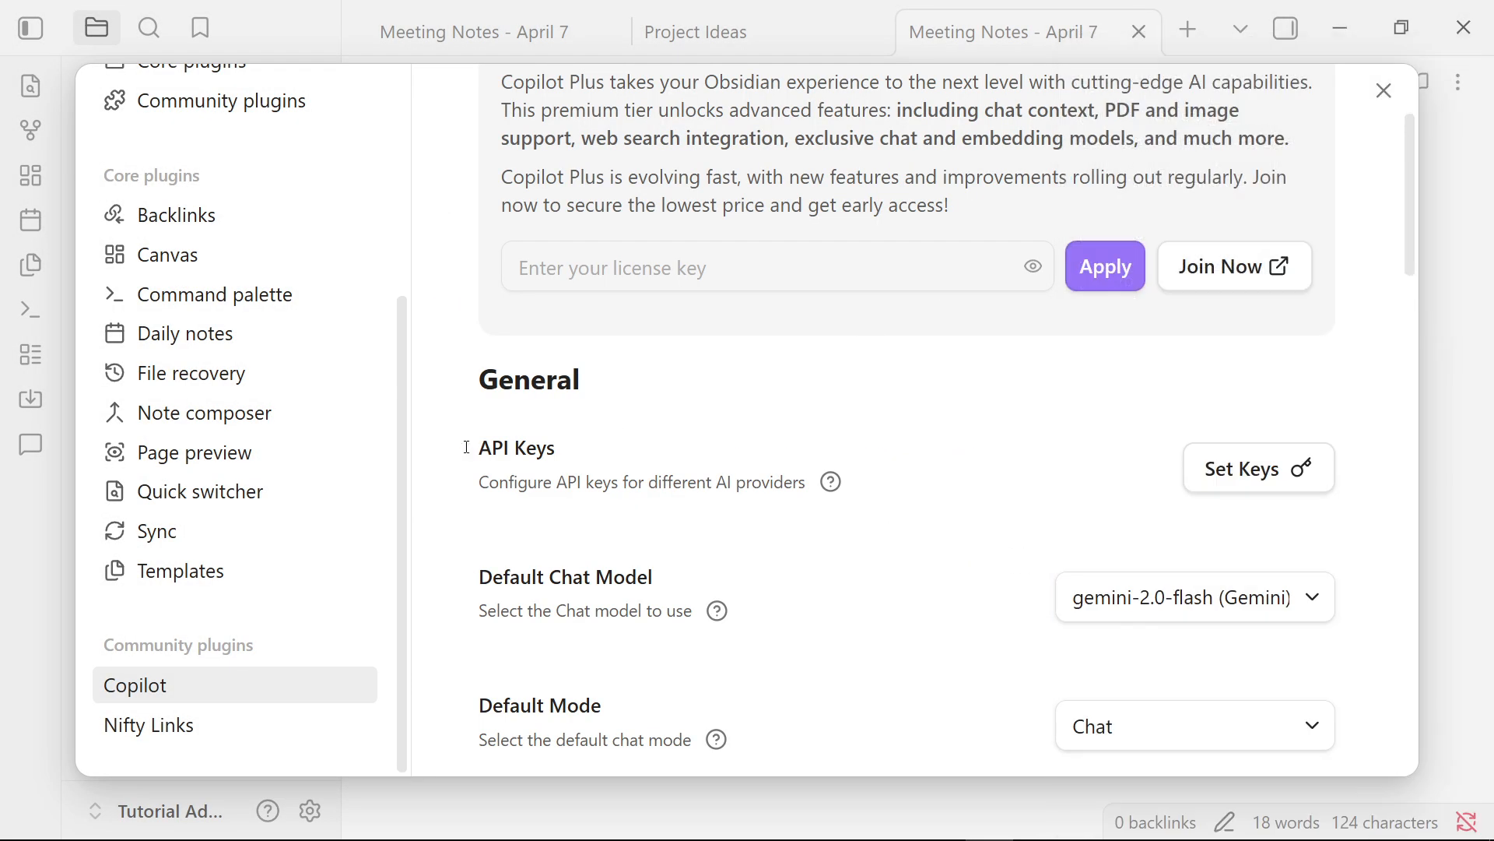
left_click(12, 576)
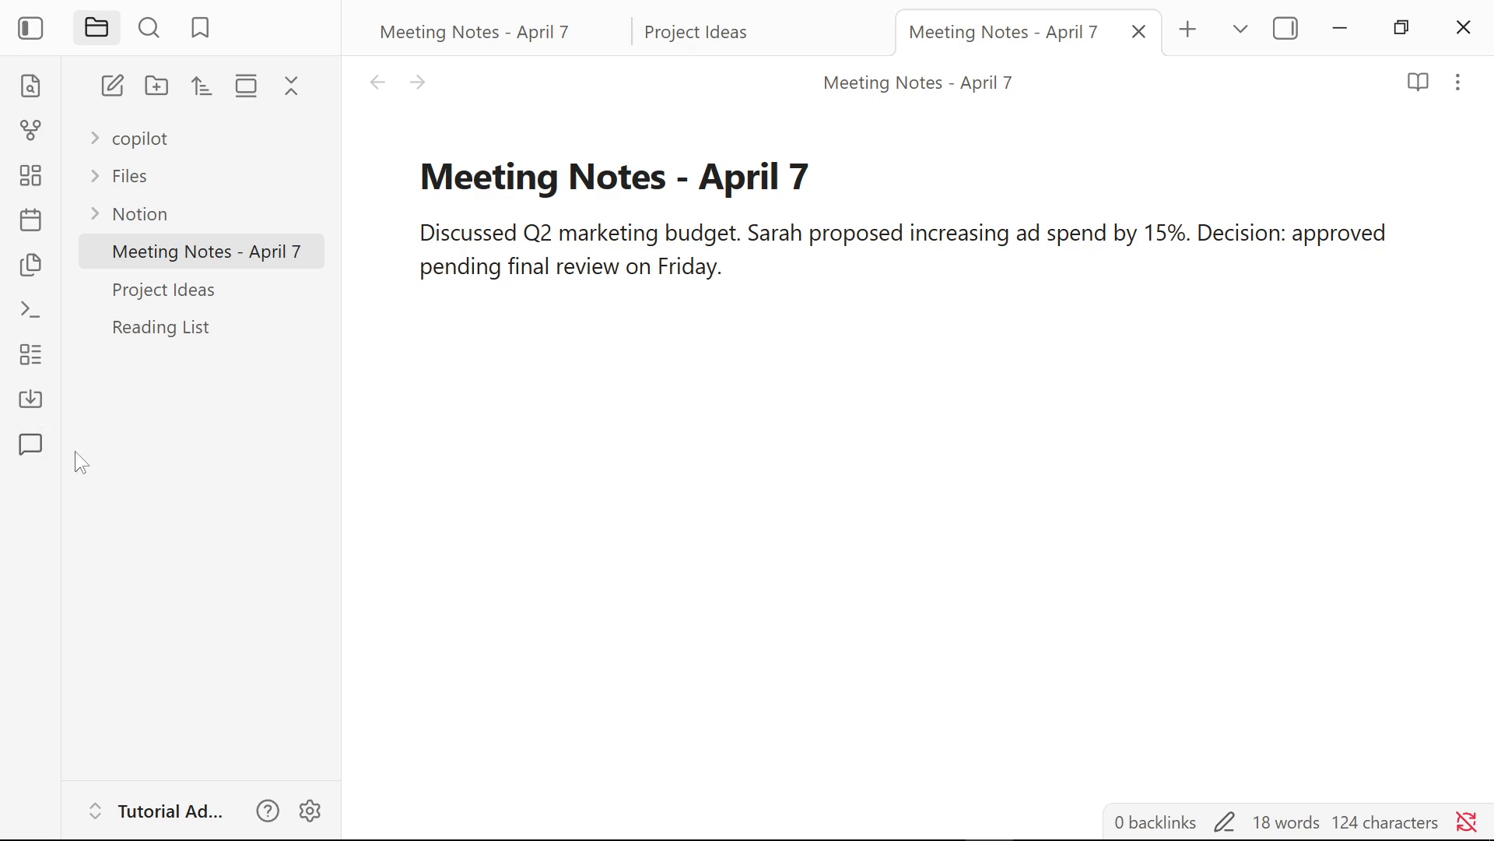
Step: Open the Copilot chat and remove the current note, Meeting Notes - April 7, from its context
left_click(29, 445)
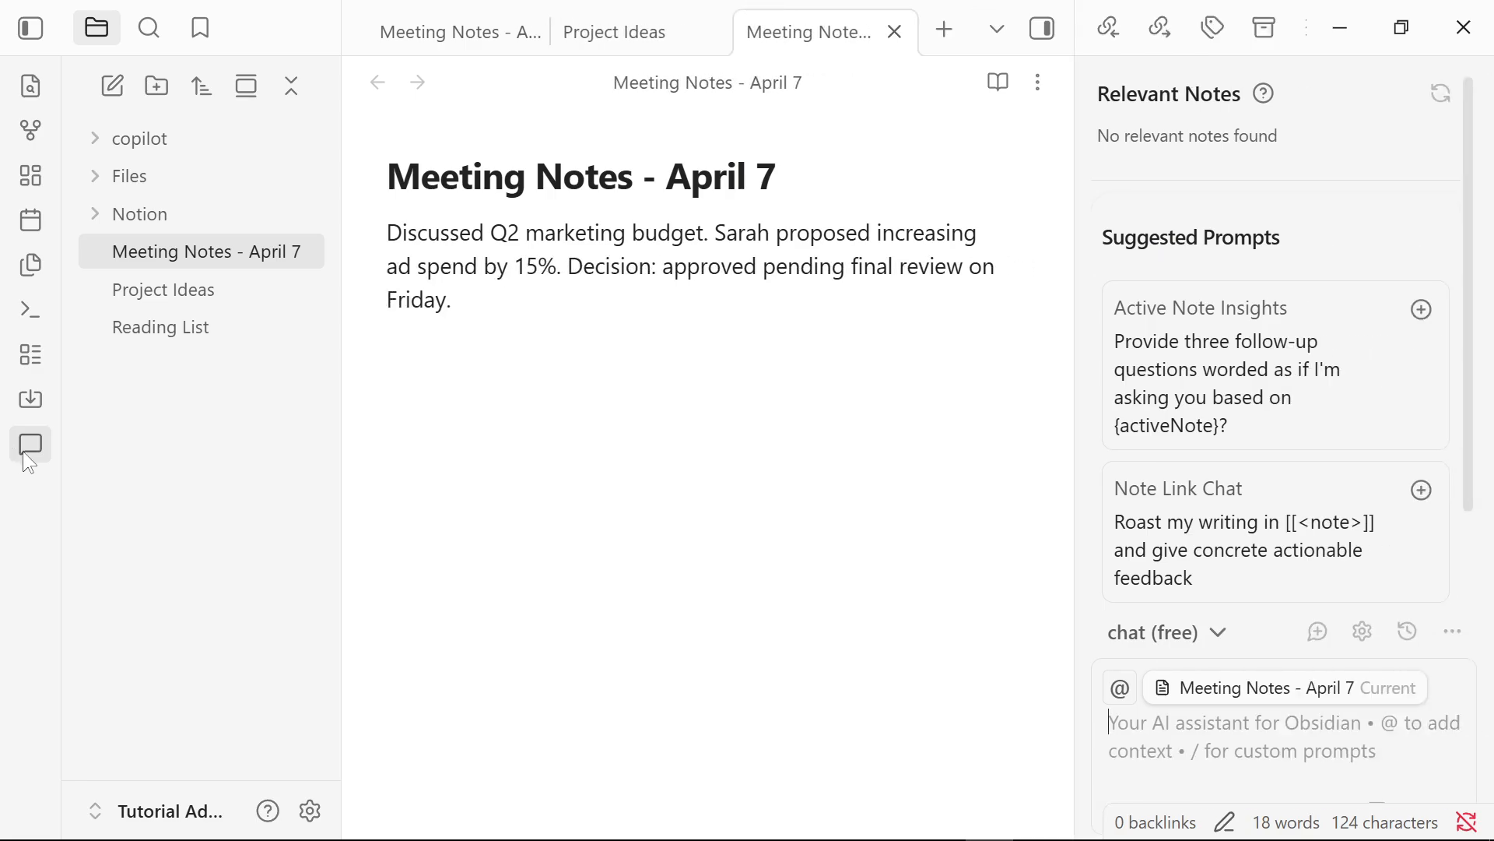
left_click(1161, 688)
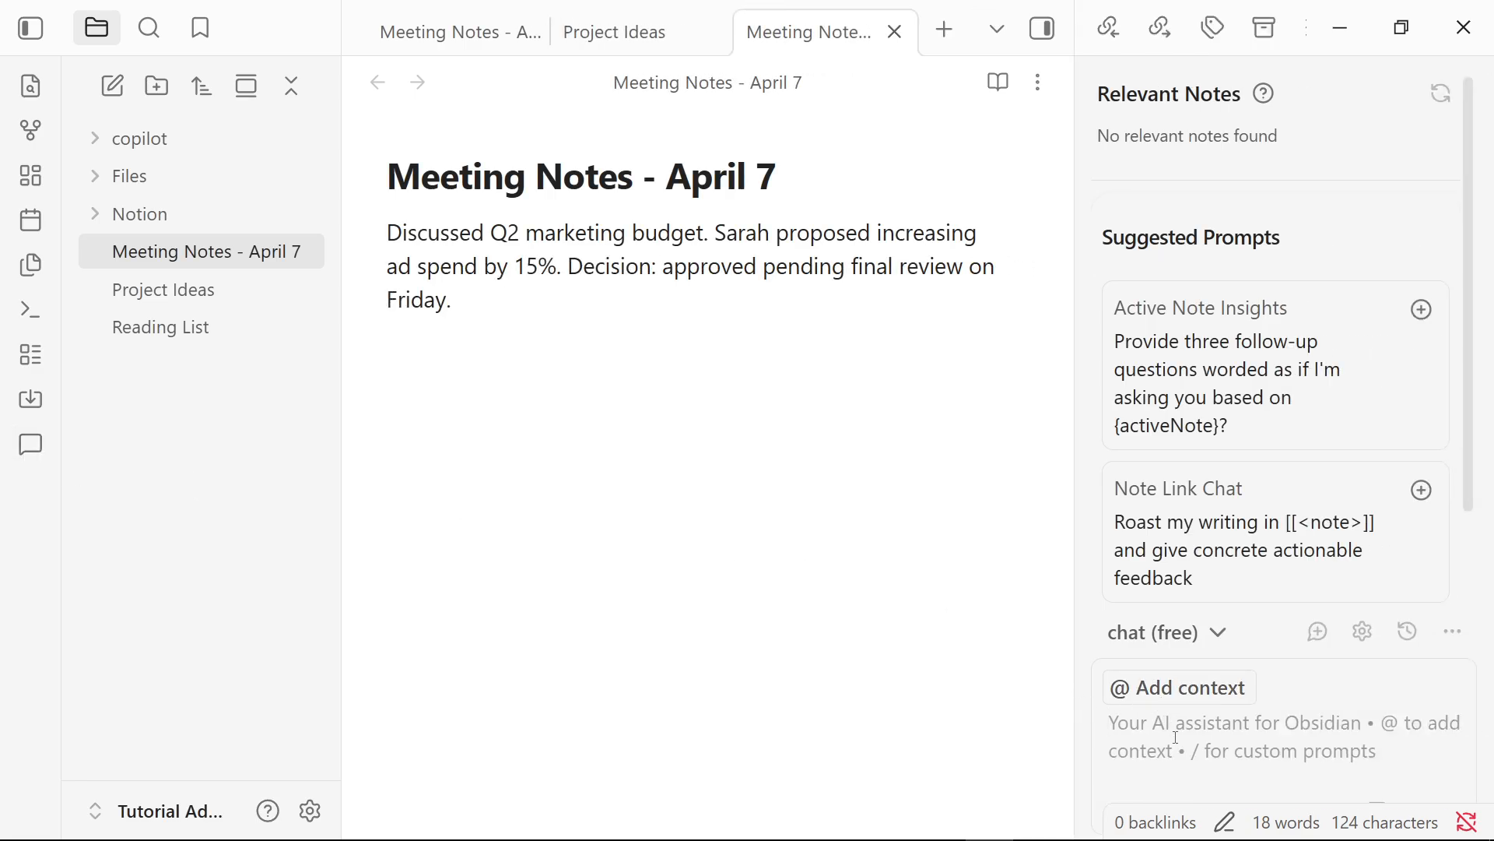
Step: Copy "What are some tips for staying productive?" from Notepad and send it in the Copilot chat
key("alt+Tab")
key("Escape")
key("alt+Tab")
left_click_drag(1051, 545, 320, 542)
key("ctrl+c")
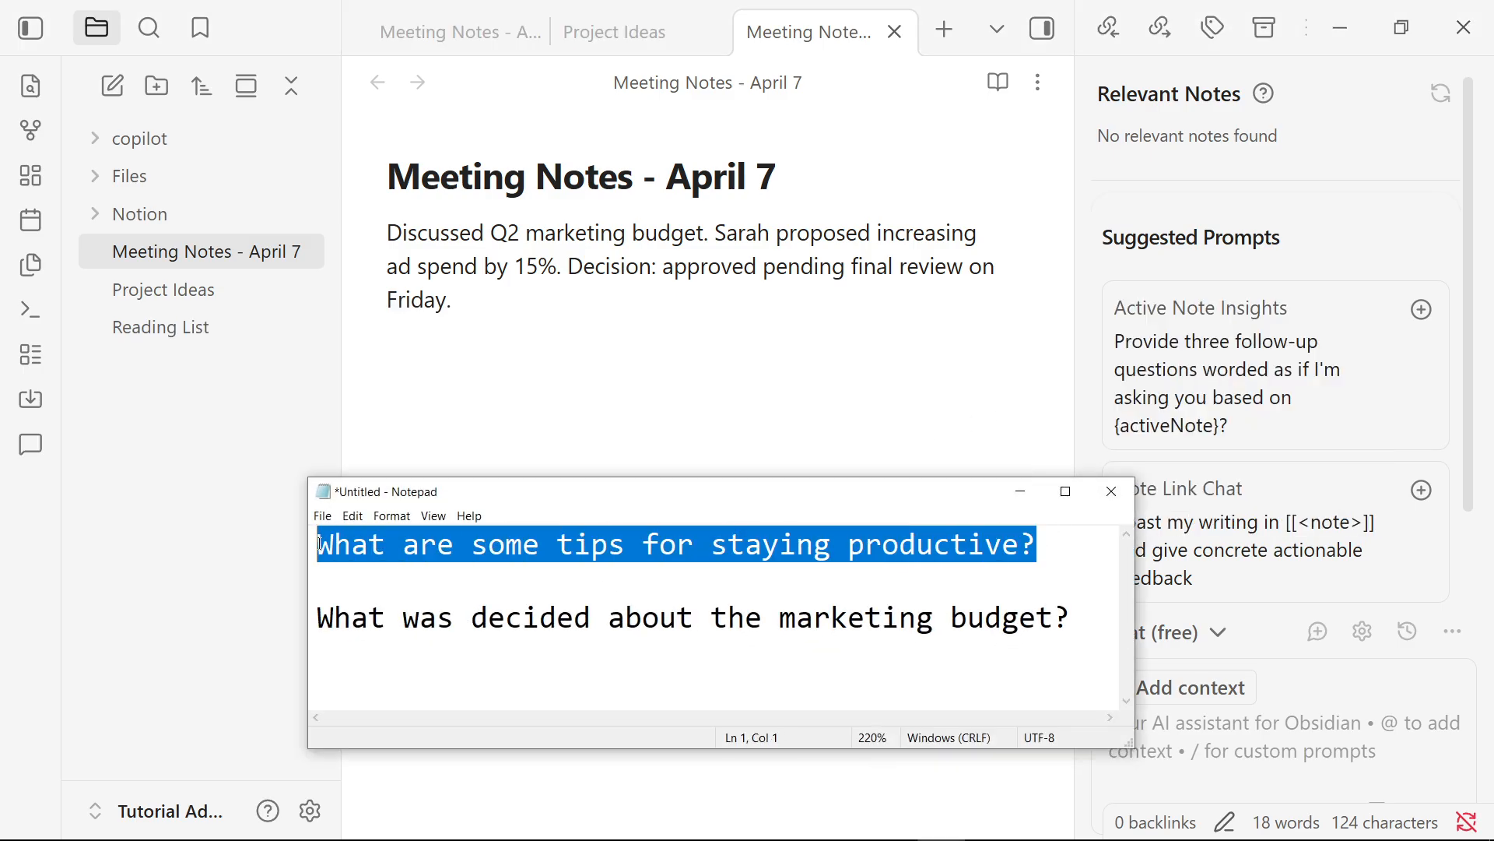
left_click(1020, 492)
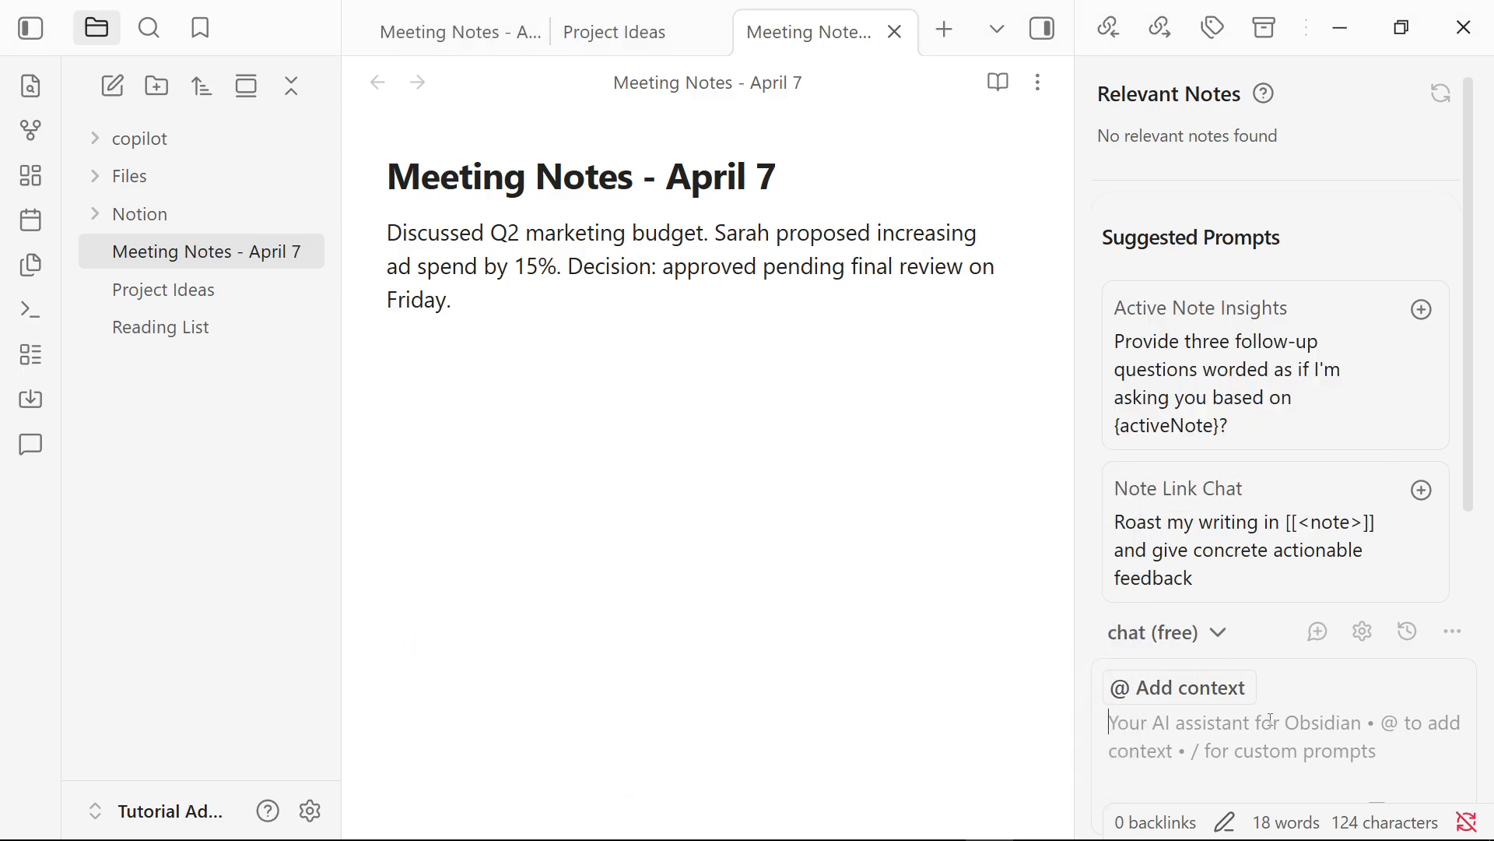
key("ctrl+v")
key("Return")
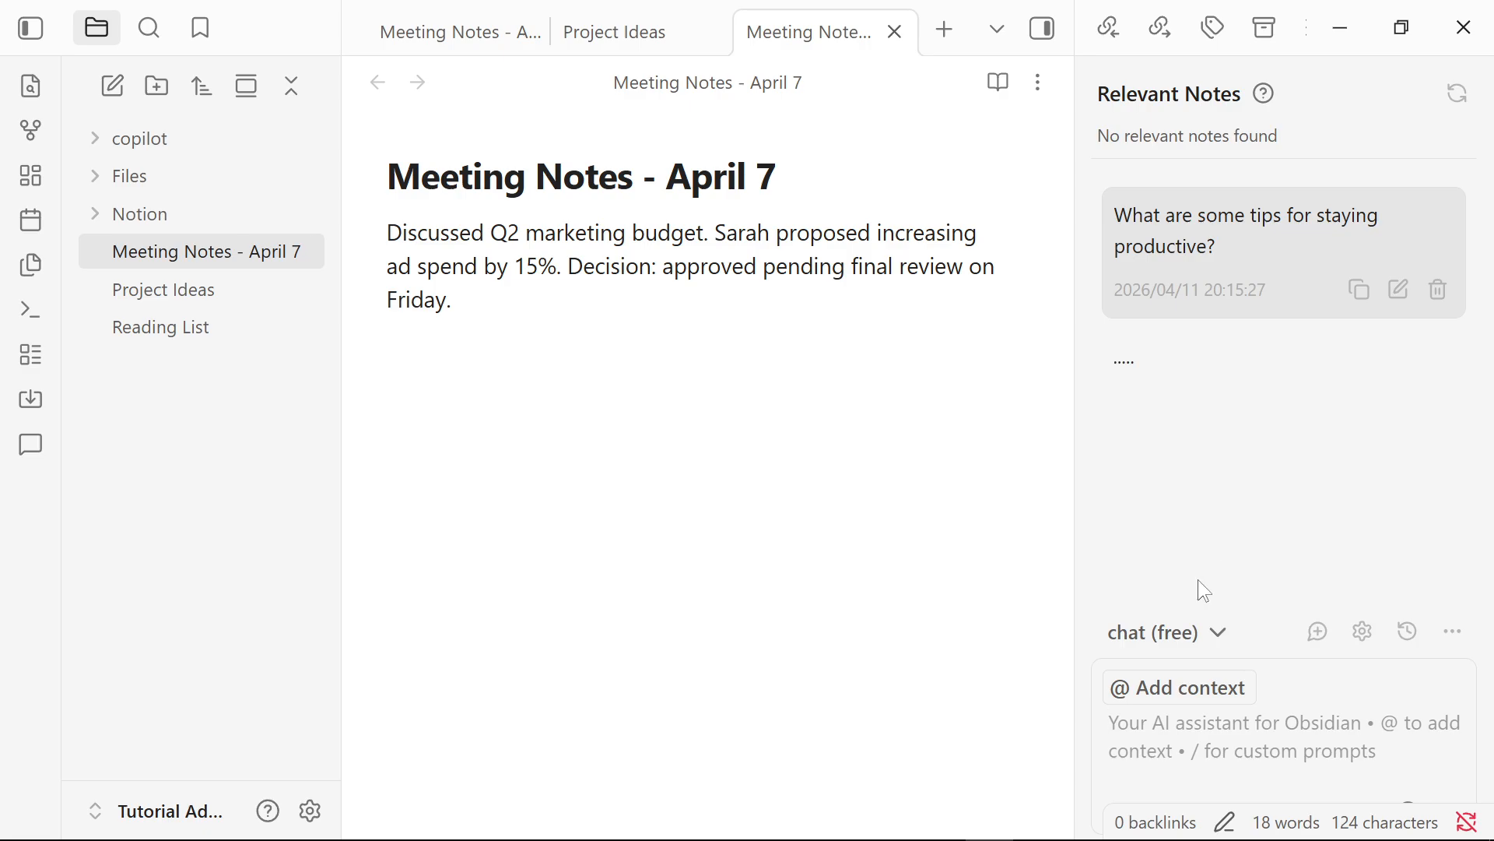
Step: Switch the Copilot chat mode to vault QA (free) and read through the reply to the productivity question
left_click(1190, 635)
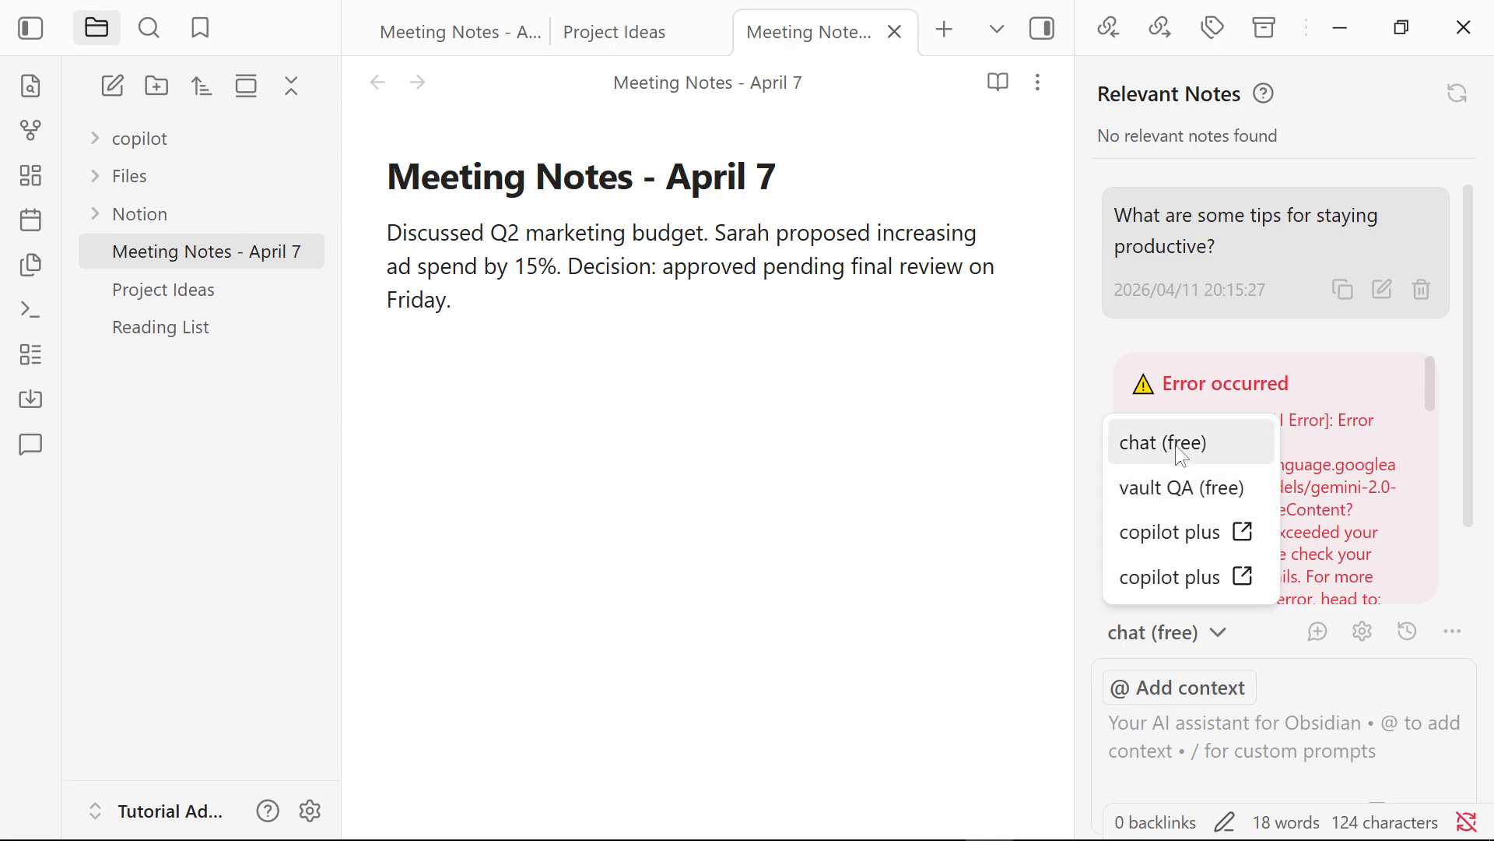
left_click(1179, 489)
scroll(1272, 459, "down", 2)
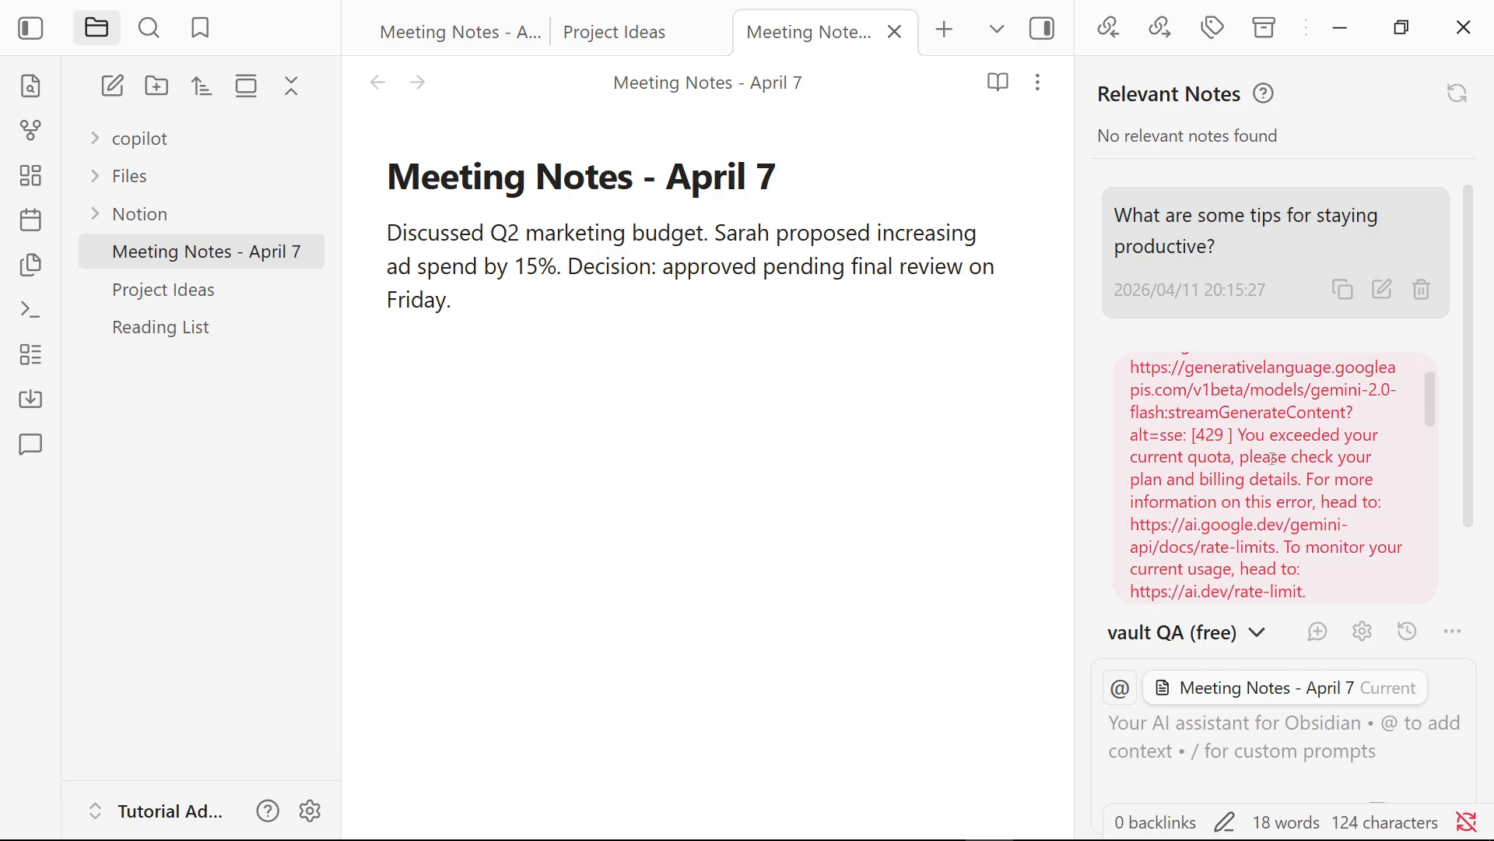
left_click_drag(1249, 435, 1305, 480)
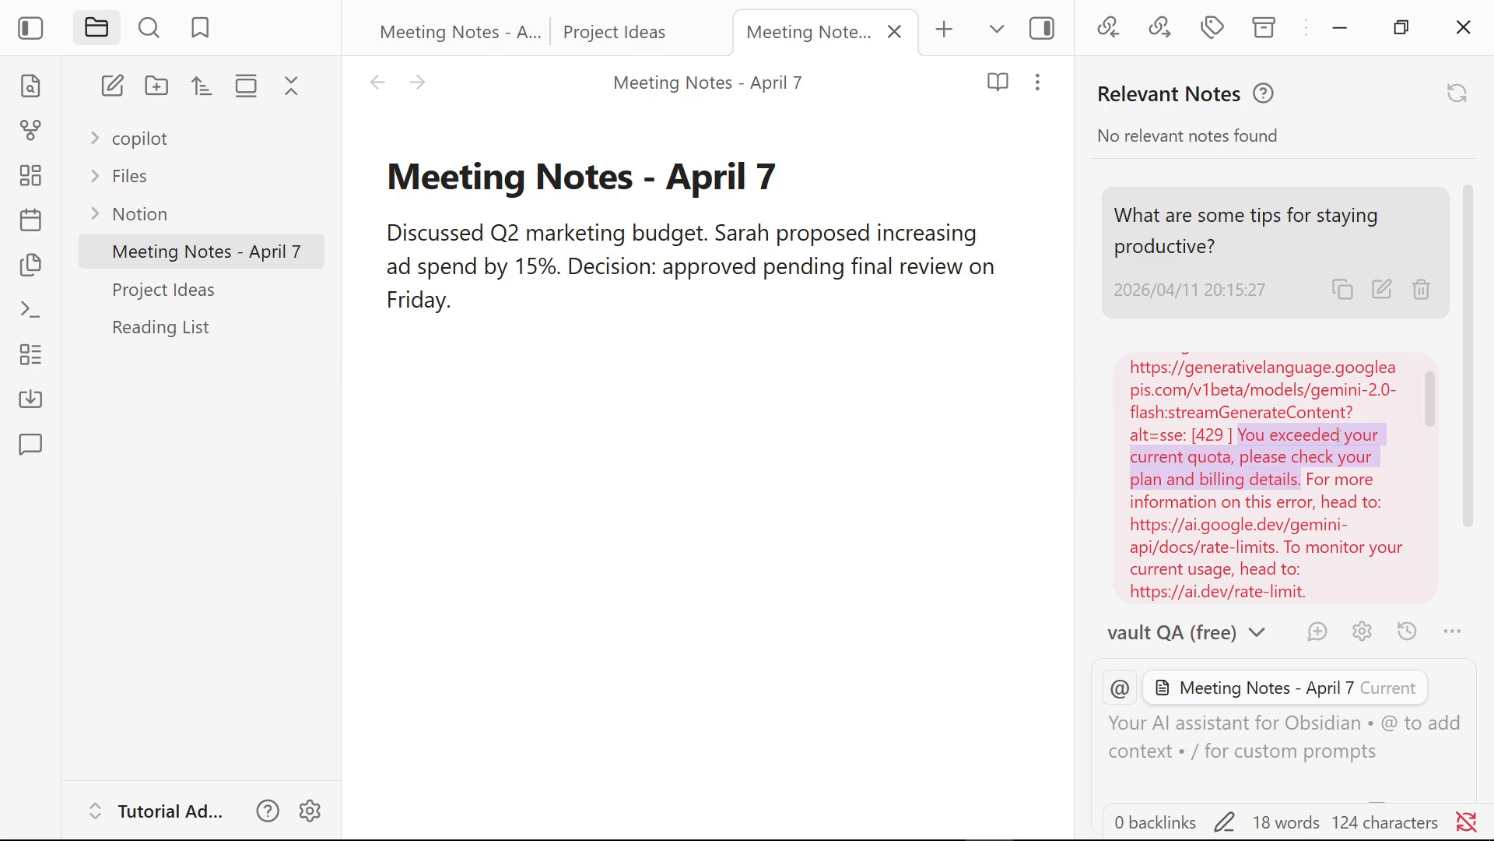
scroll(1242, 590, "down", 3)
left_click(1224, 717)
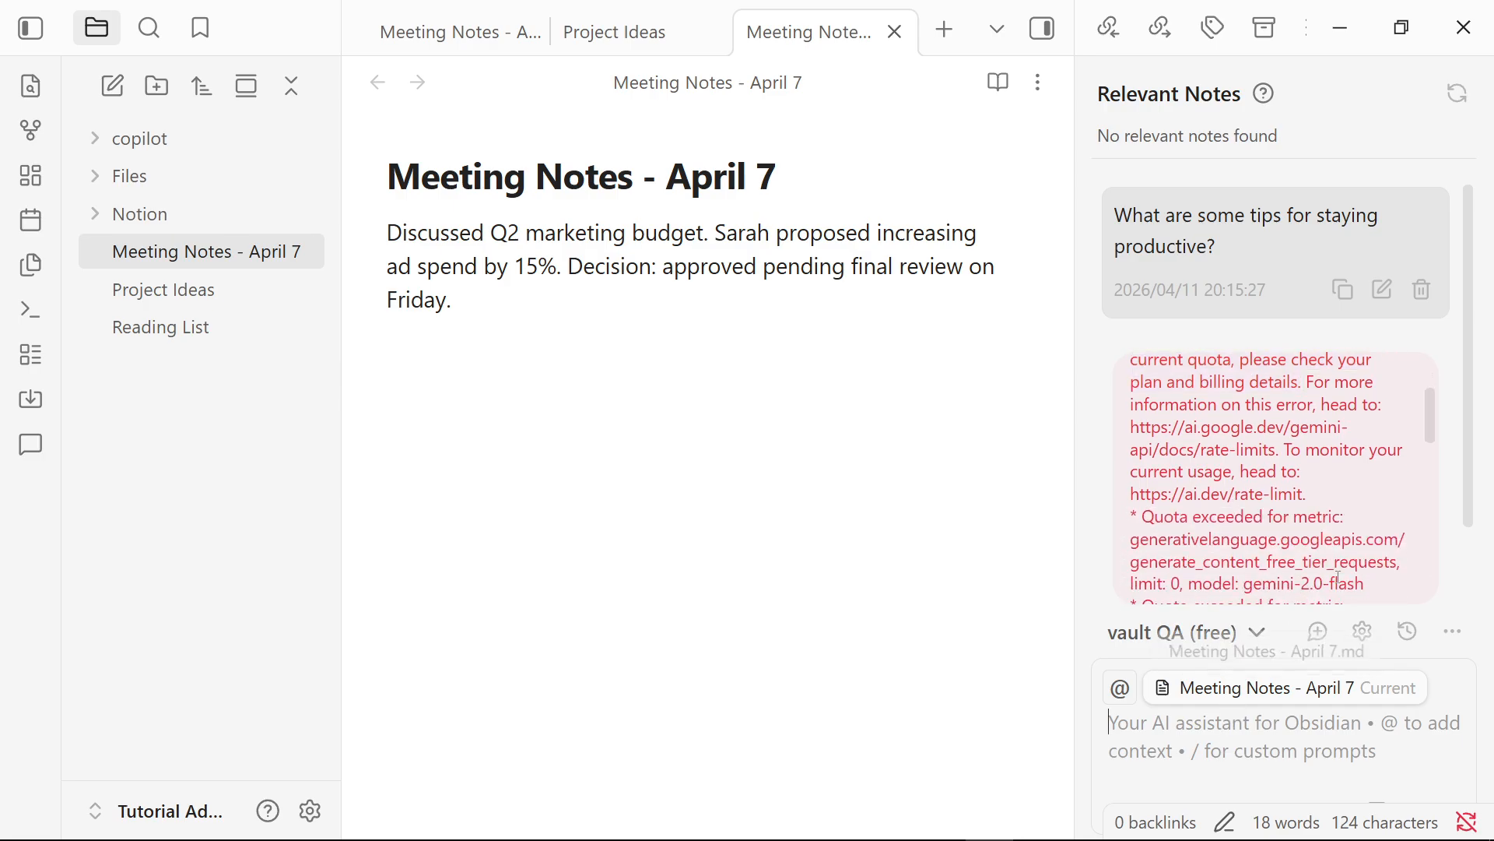
scroll(1255, 539, "down", 5)
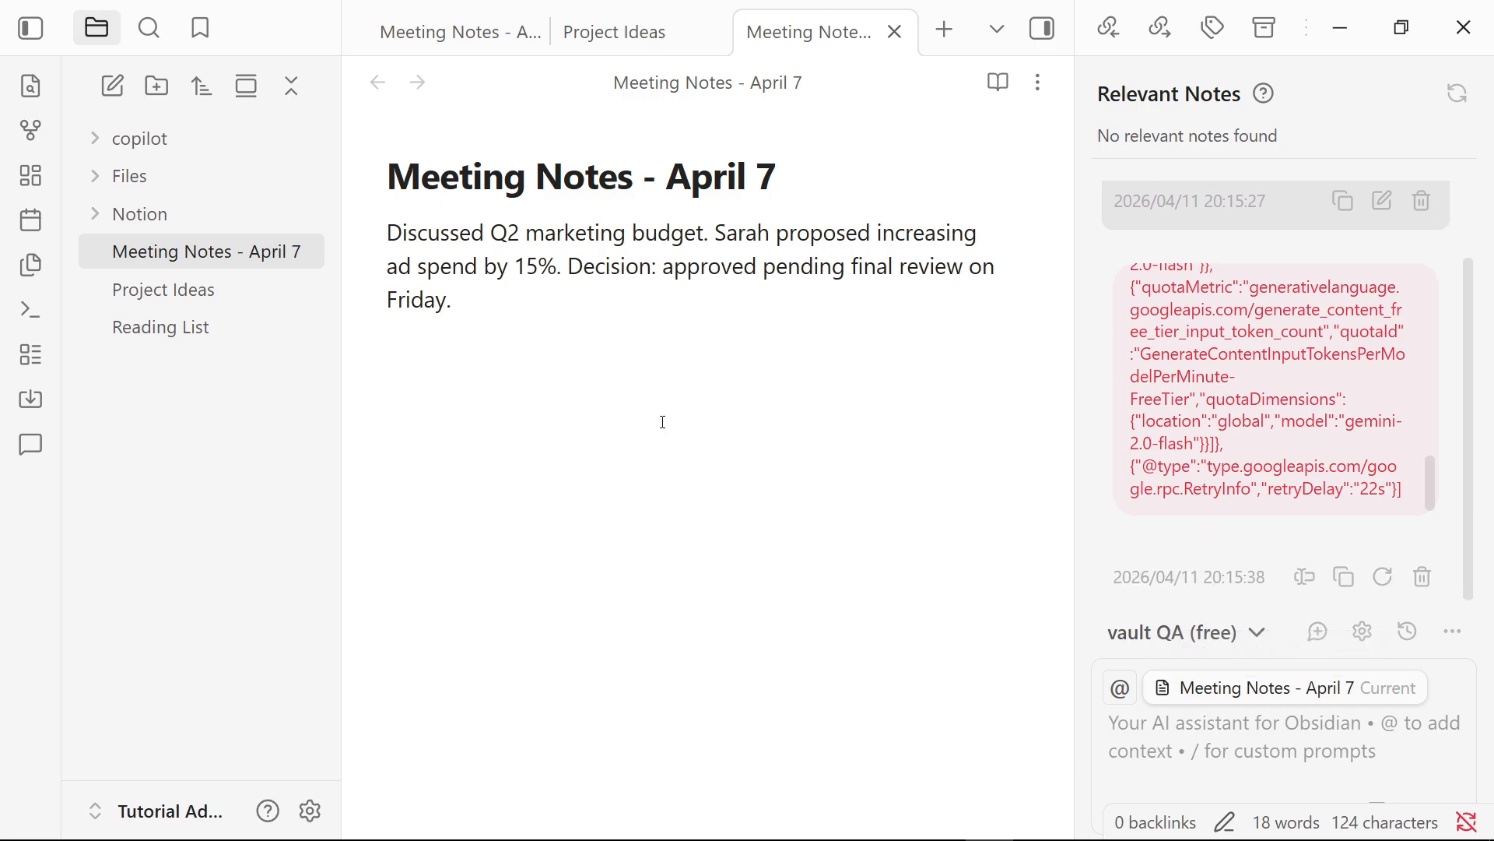
Step: Copy "What was decided about the marketing budget?" from Notepad and send it in the vault QA chat
mouse_move(755, 821)
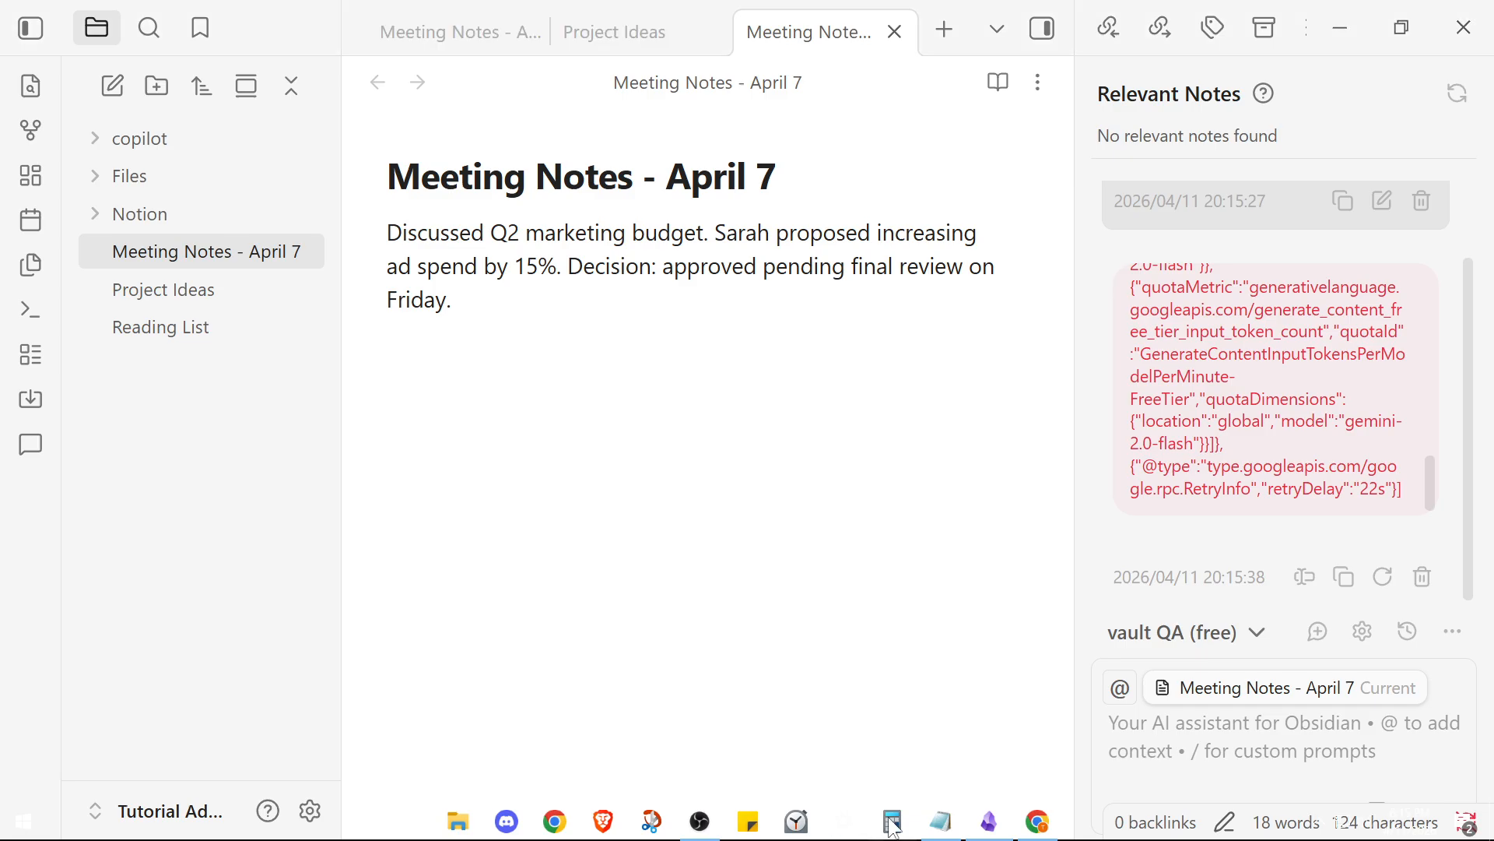
left_click(944, 829)
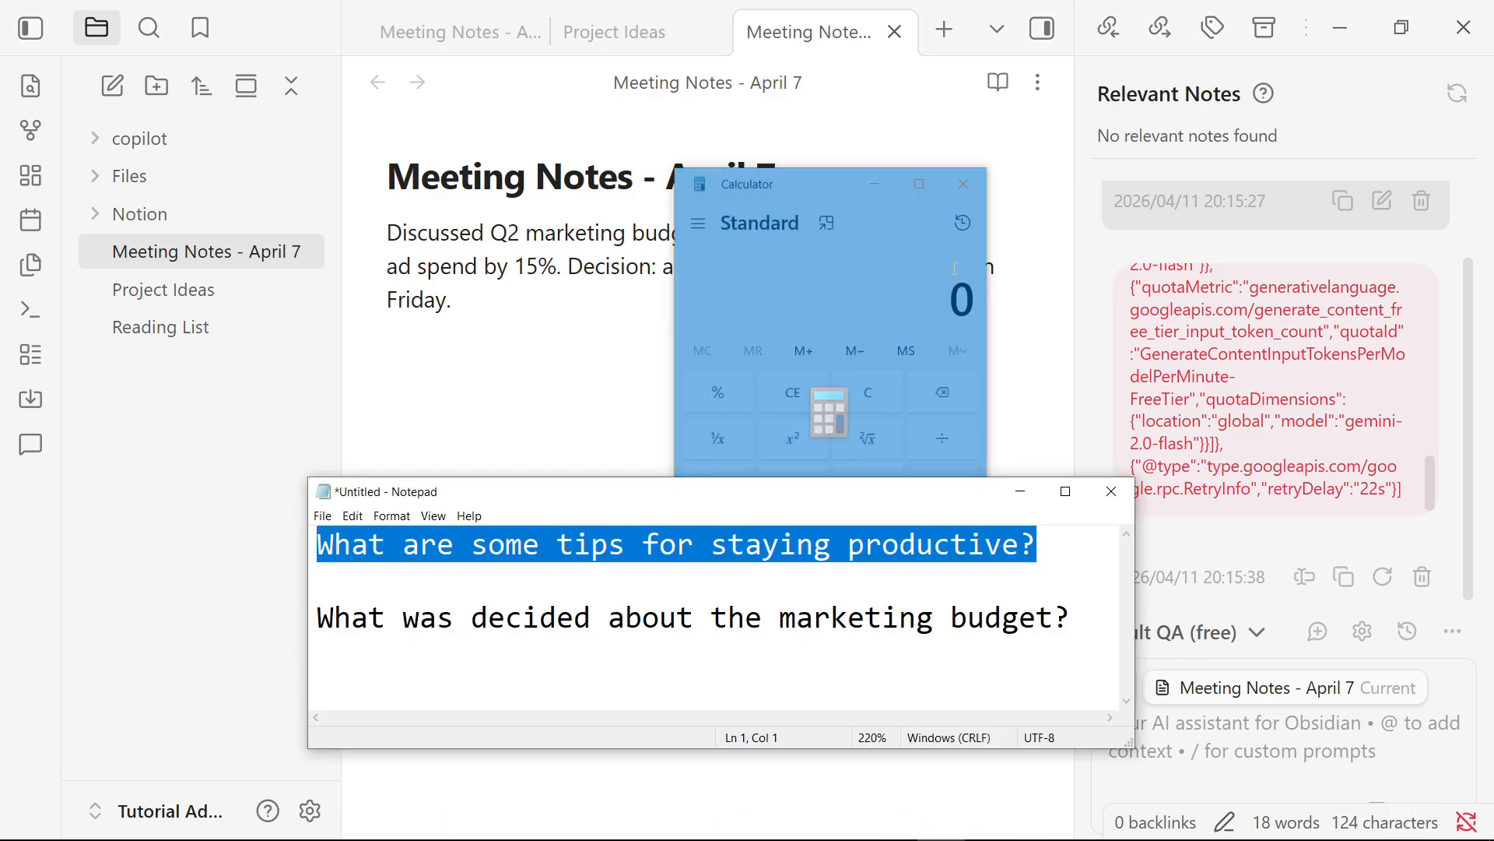
left_click(964, 184)
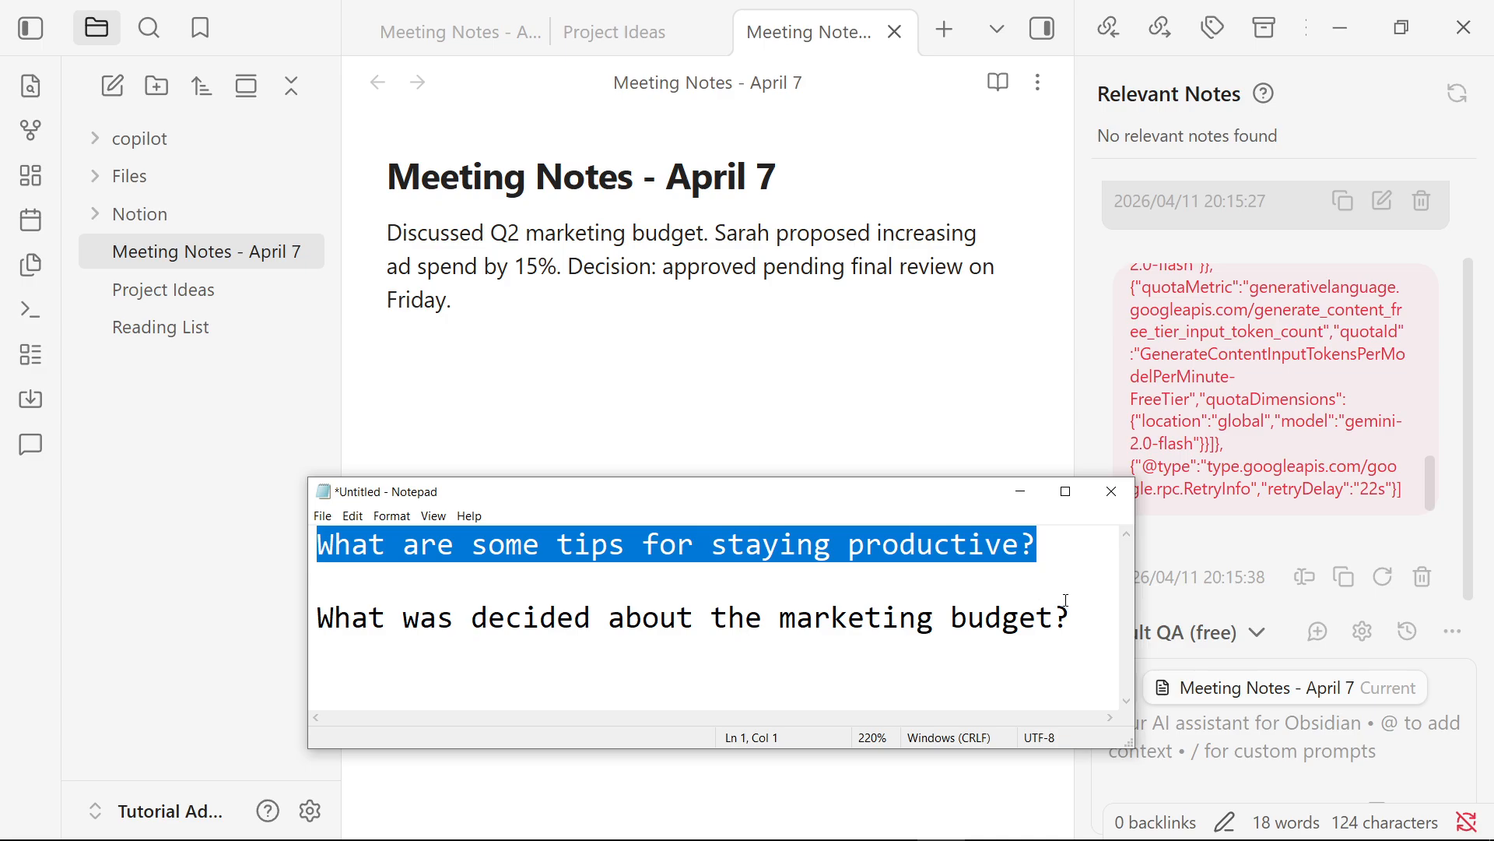
left_click_drag(1067, 600, 339, 600)
key("ctrl+c")
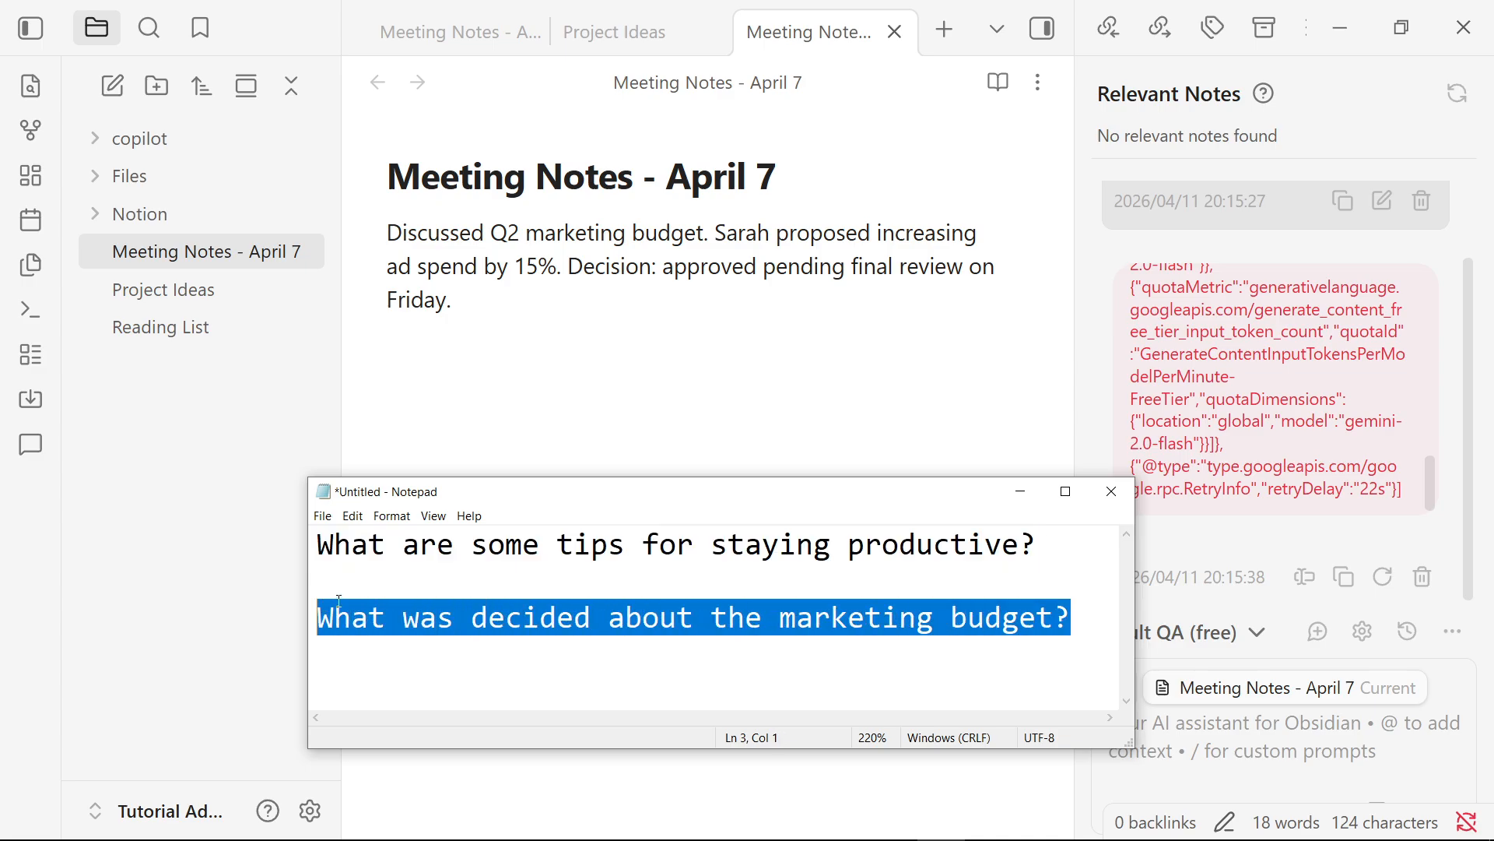
left_click(1020, 491)
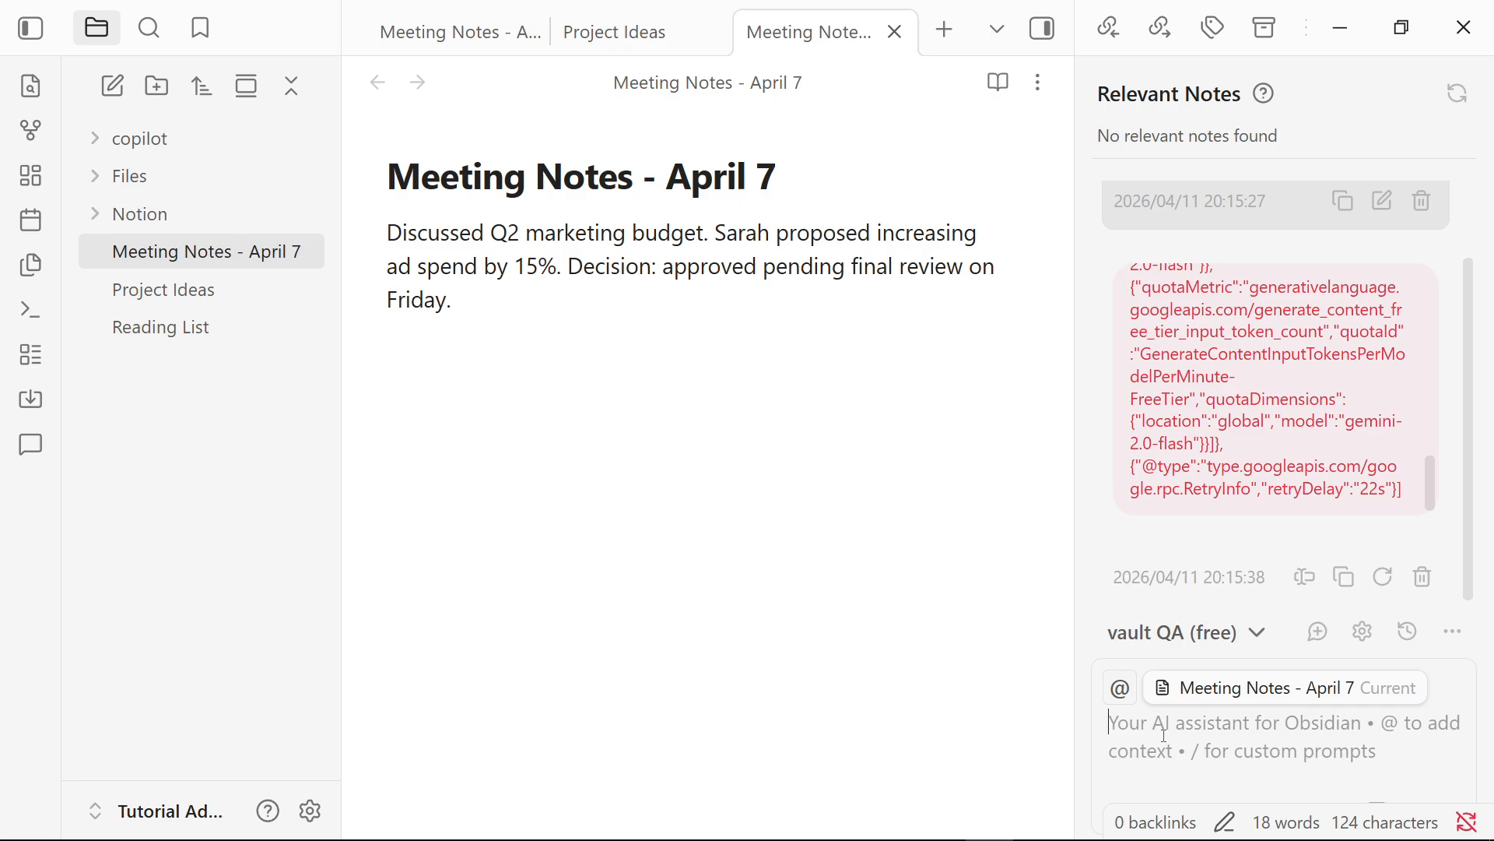
key("ctrl+v")
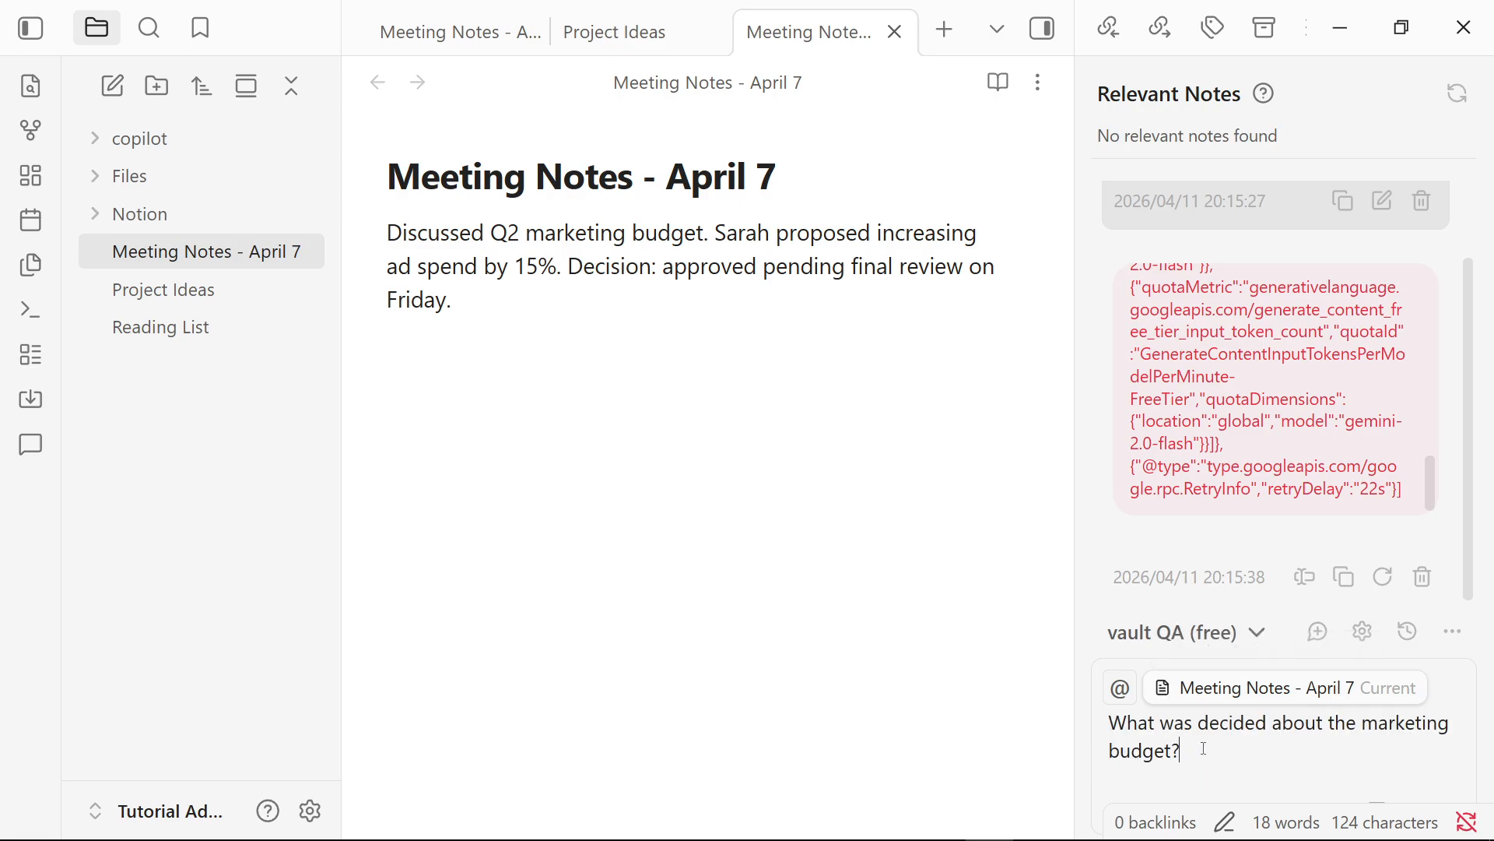
key("Return")
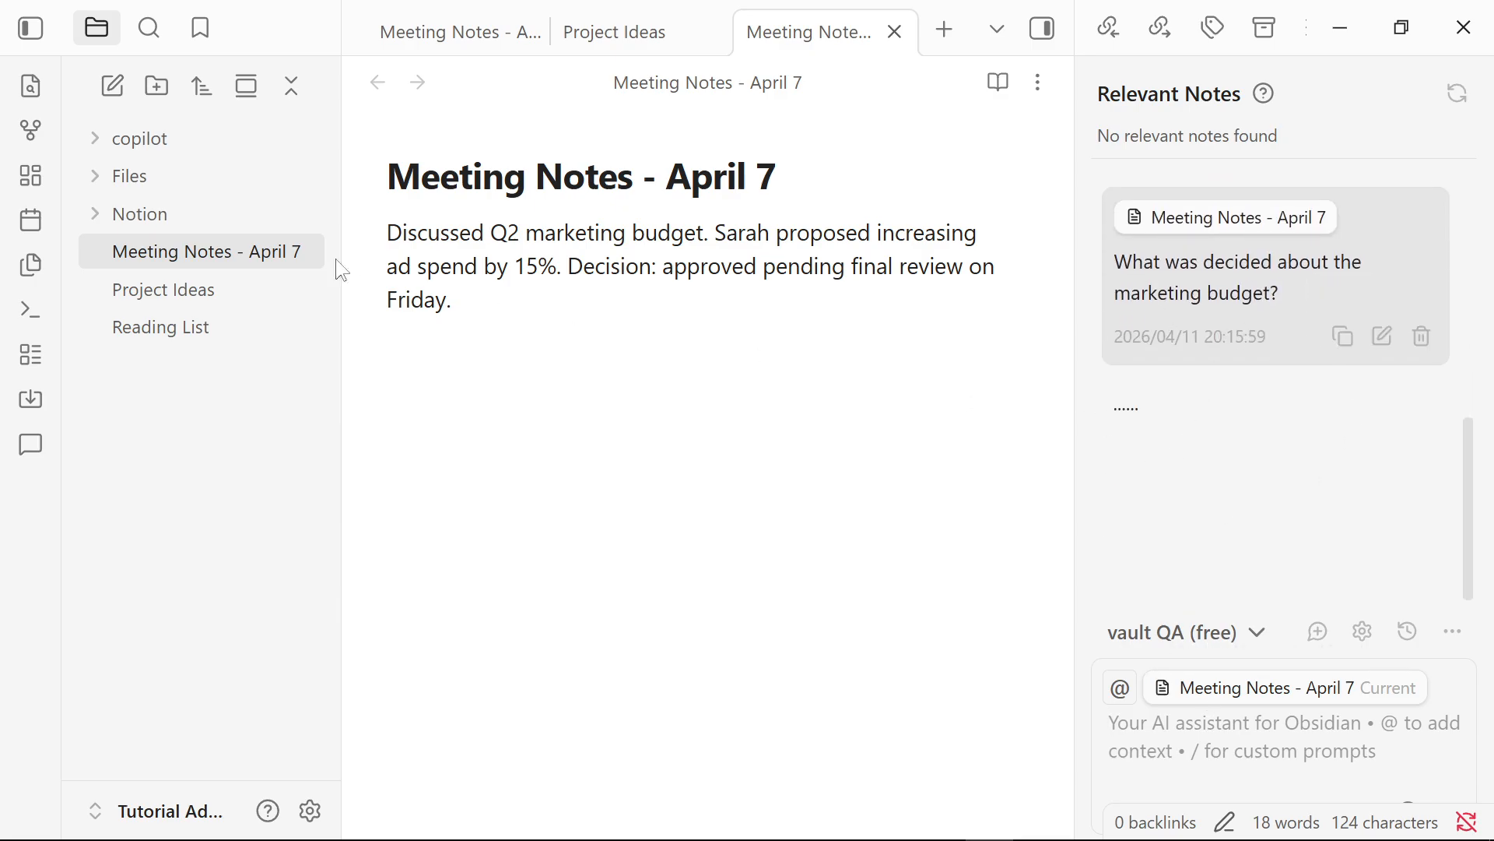
Step: Examine the ad spend figure in the open meeting note and Copilot's reply to the marketing budget question
left_click_drag(556, 267, 513, 267)
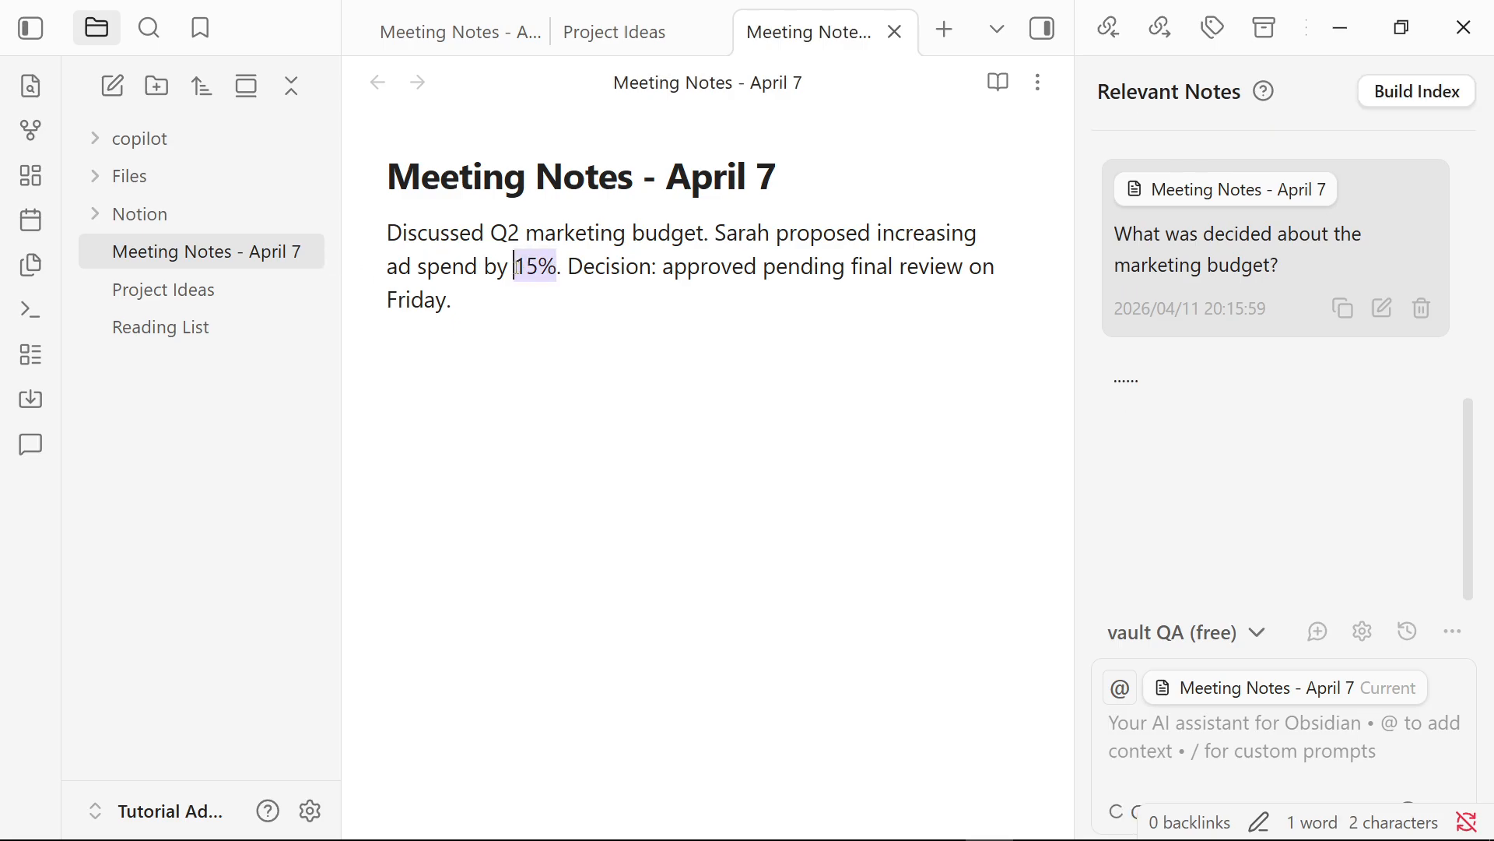
left_click(764, 381)
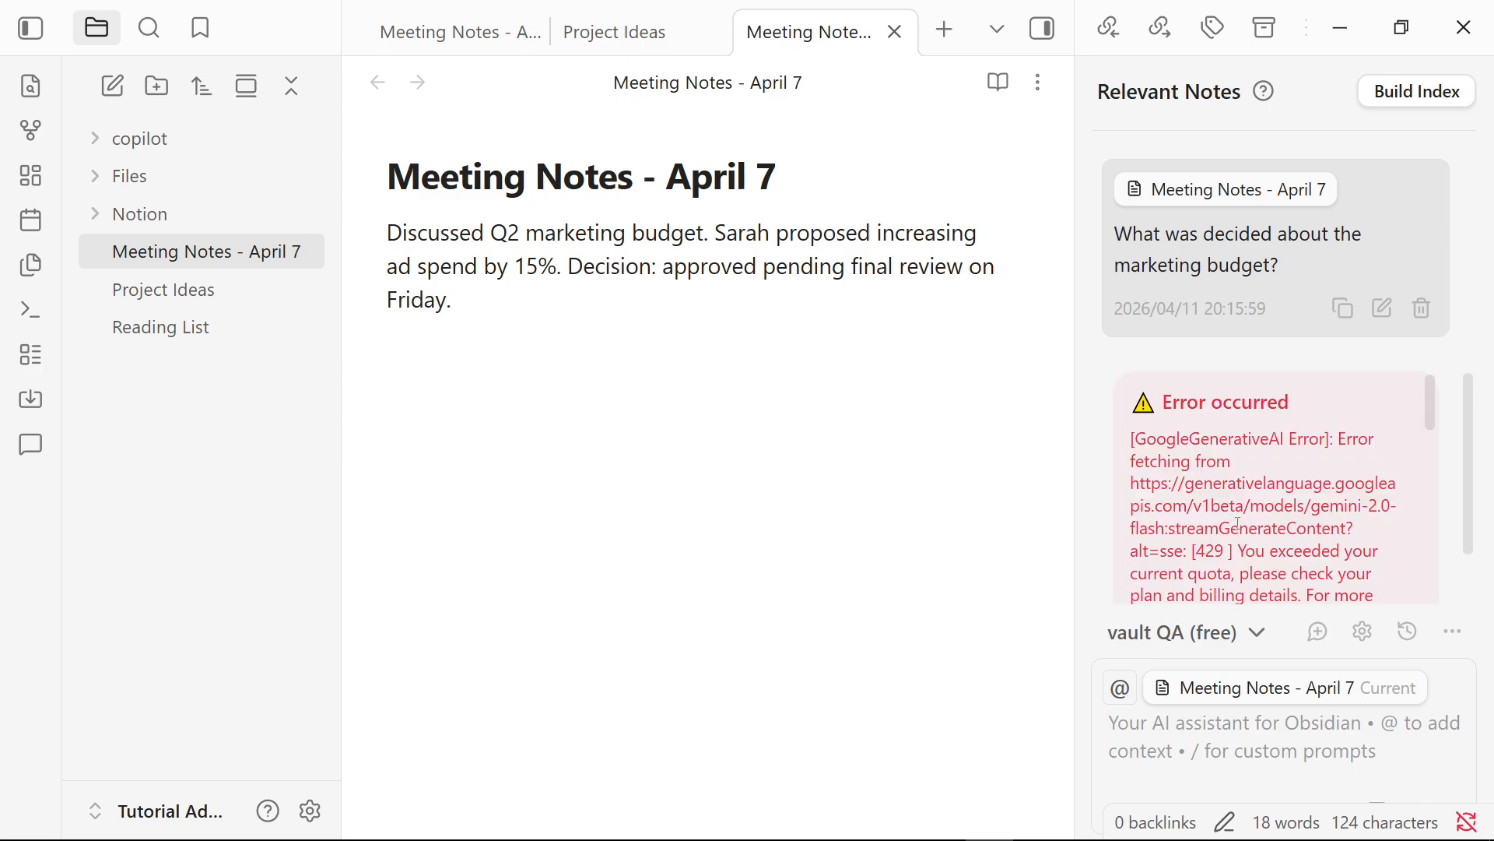
scroll(1241, 498, "down", 2)
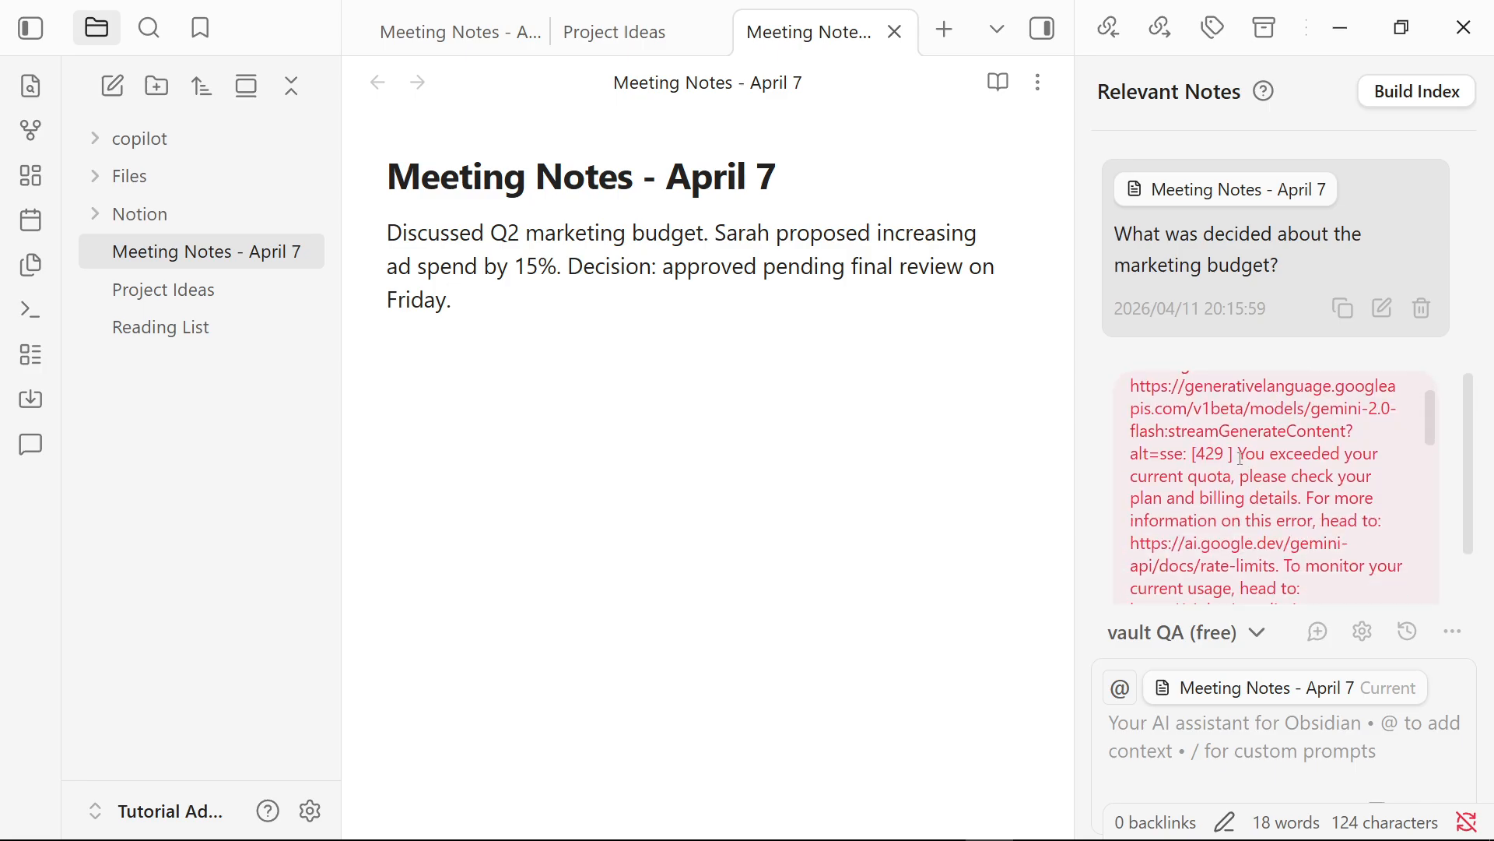
left_click(1240, 461)
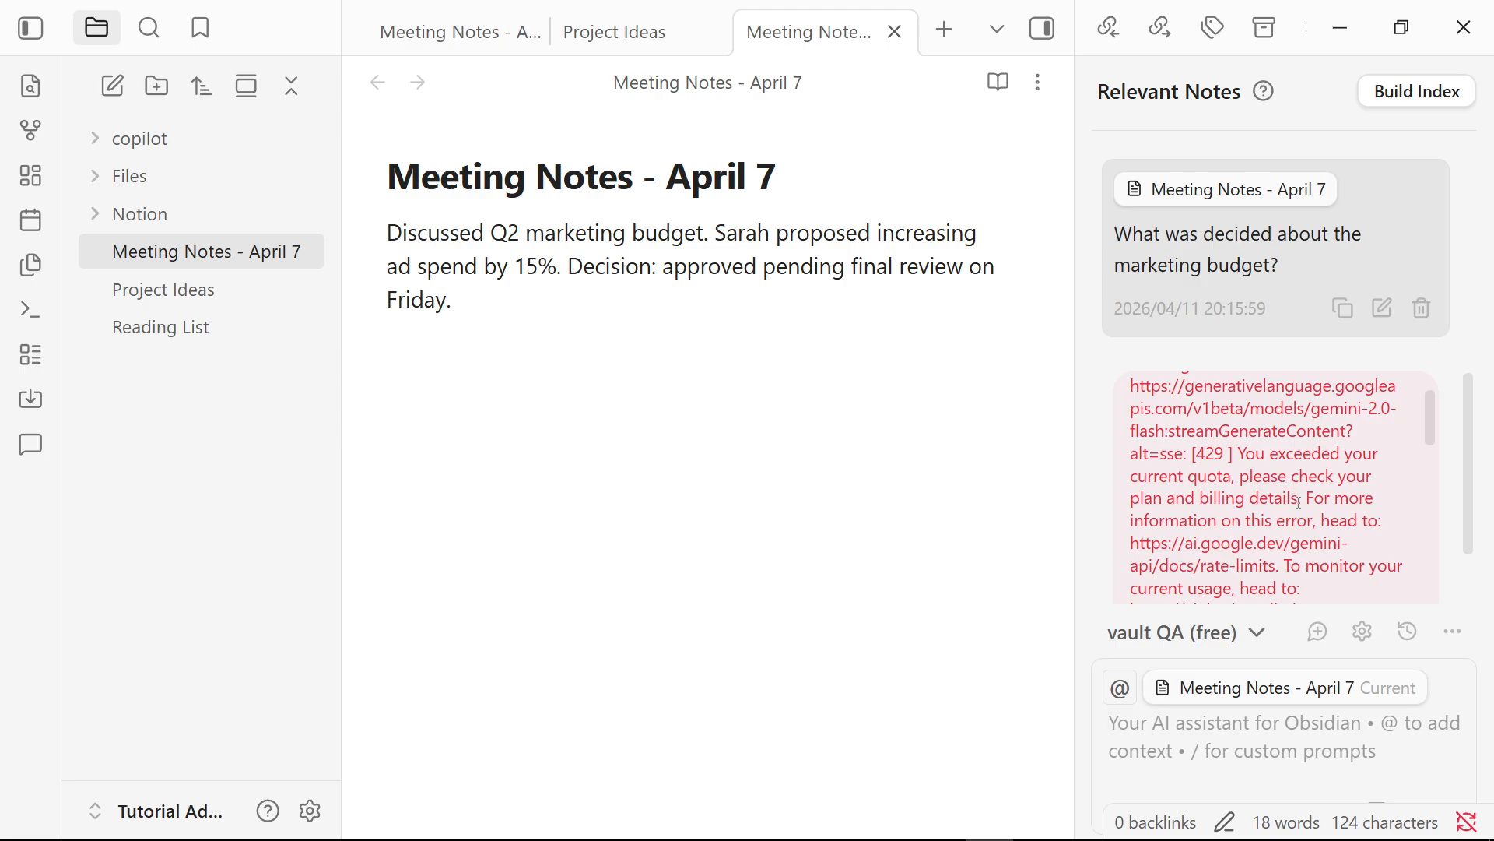
left_click_drag(1298, 498, 1240, 455)
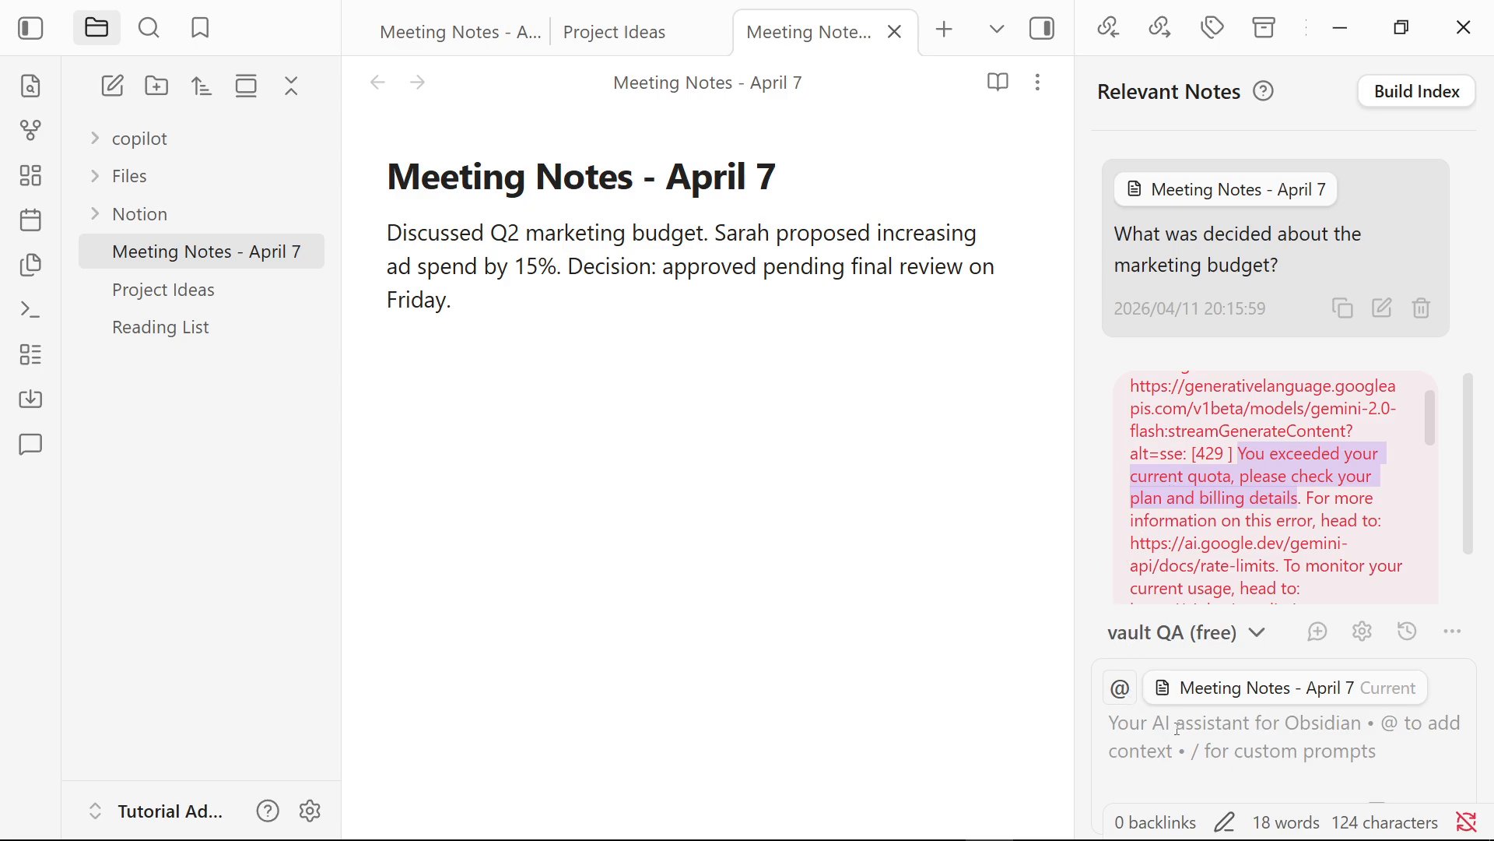
scroll(1338, 548, "down", 8)
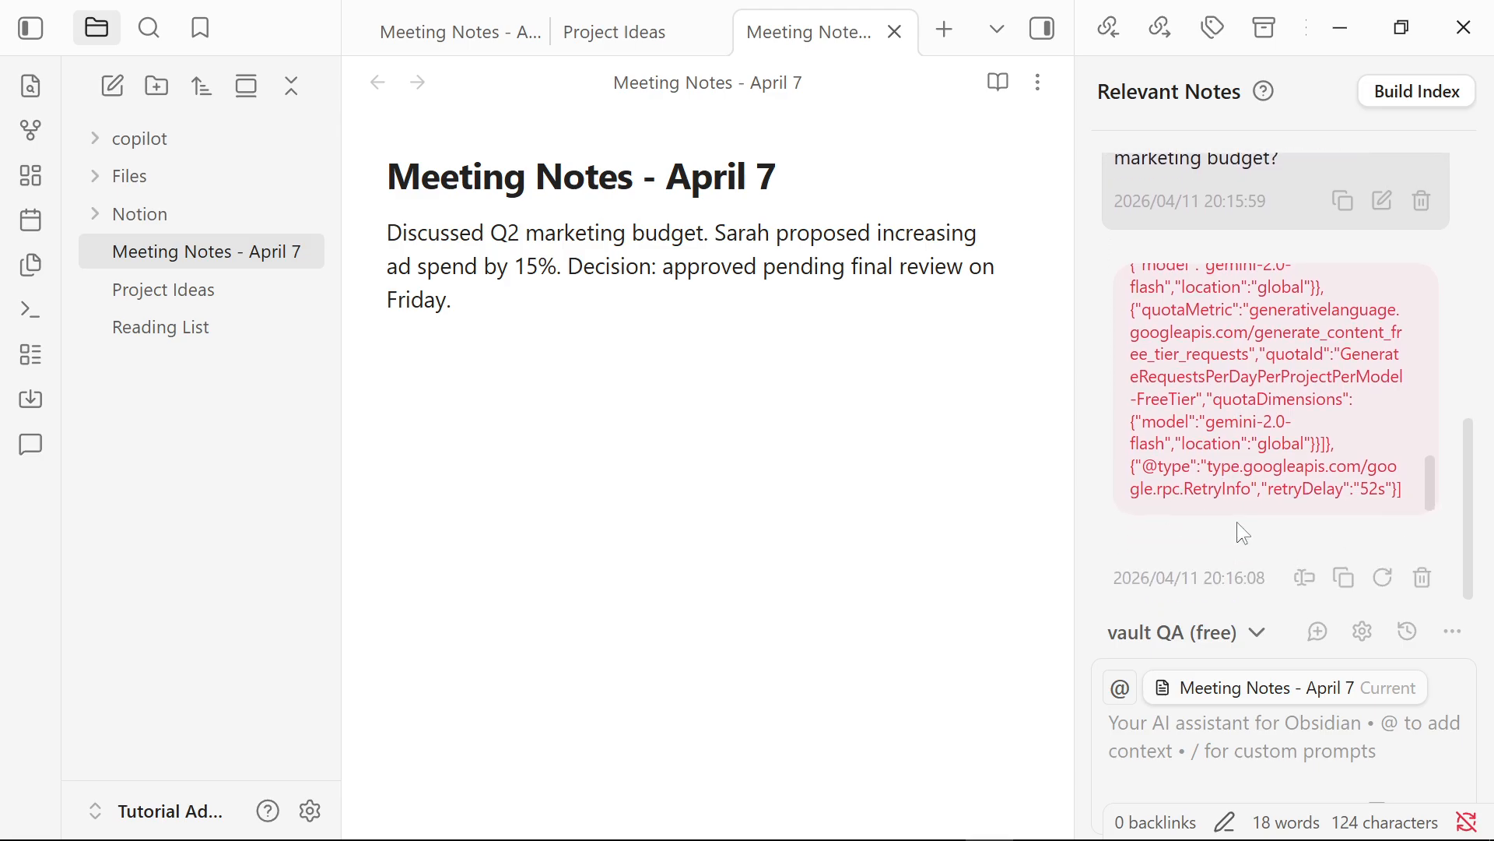
scroll(1239, 527, "up", 5)
scroll(1240, 527, "down", 8)
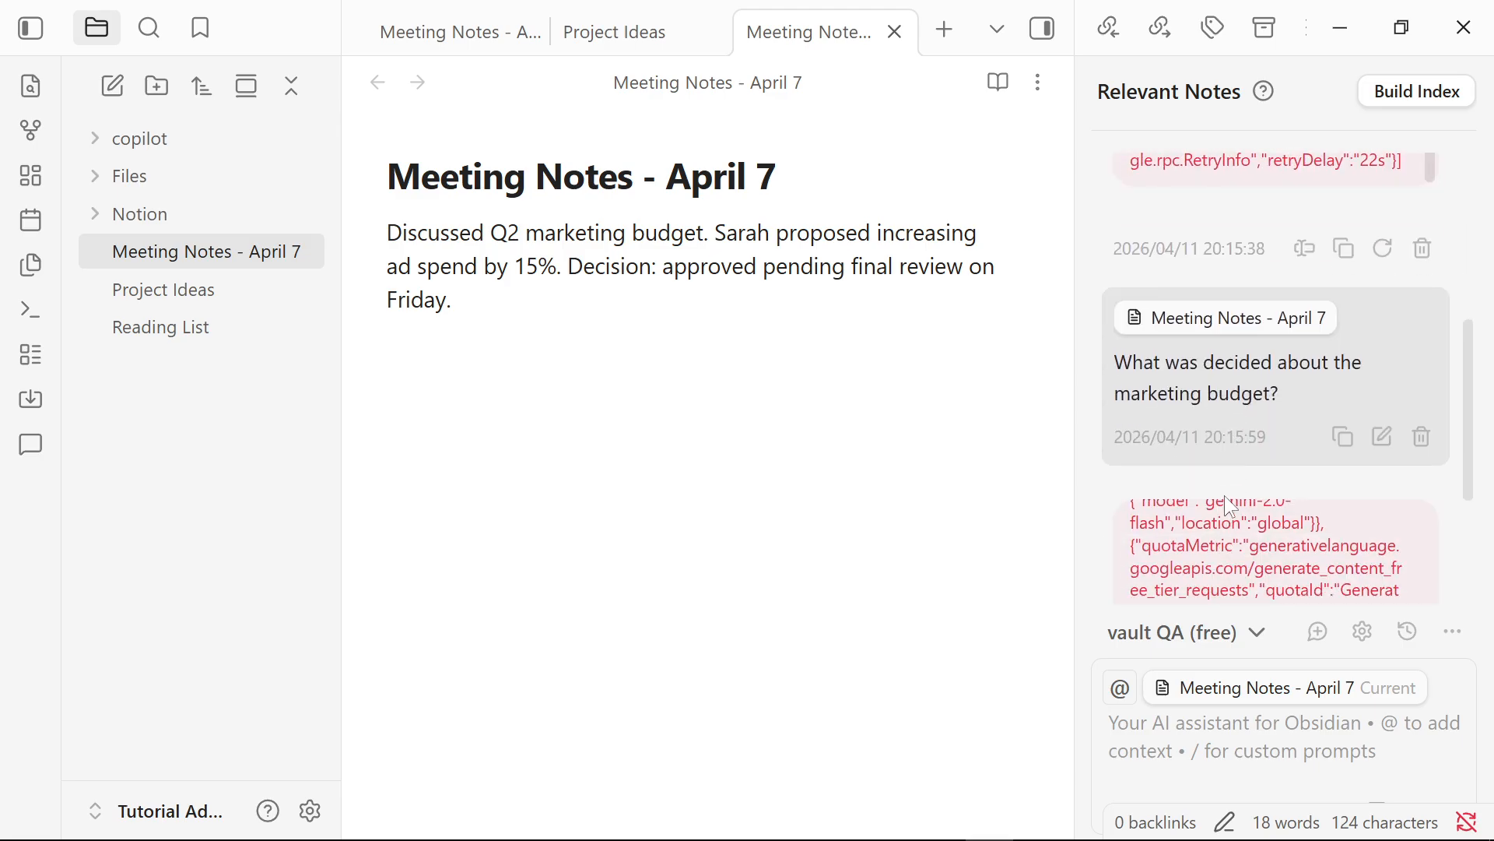